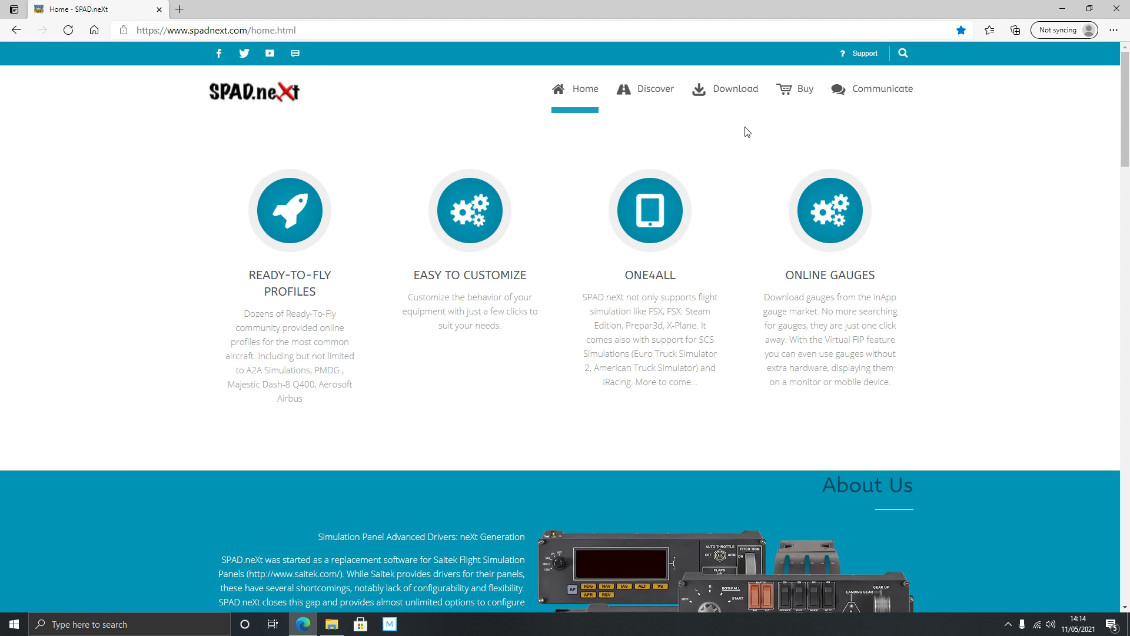
- Open the download page of the SPAD.neXt website
{"action": "left_click", "coordinate": [749, 89]}
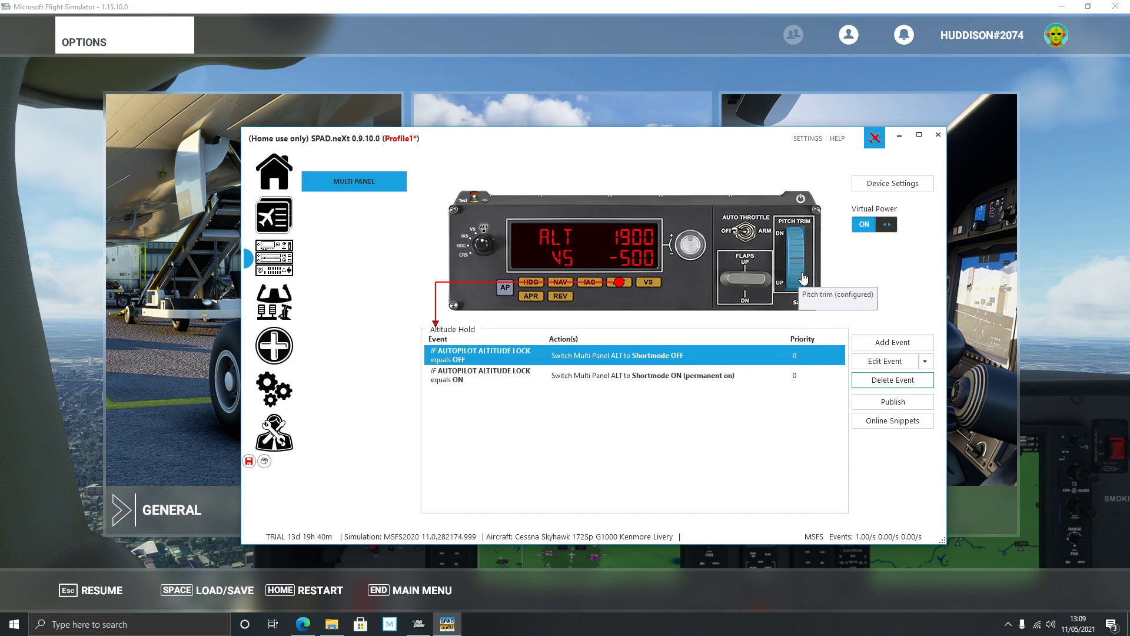
- Delete both the Nose UP and Nose DOWN elevator trim events from the Multi Panel's pitch trim wheel
{"action": "left_click", "coordinate": [805, 278]}
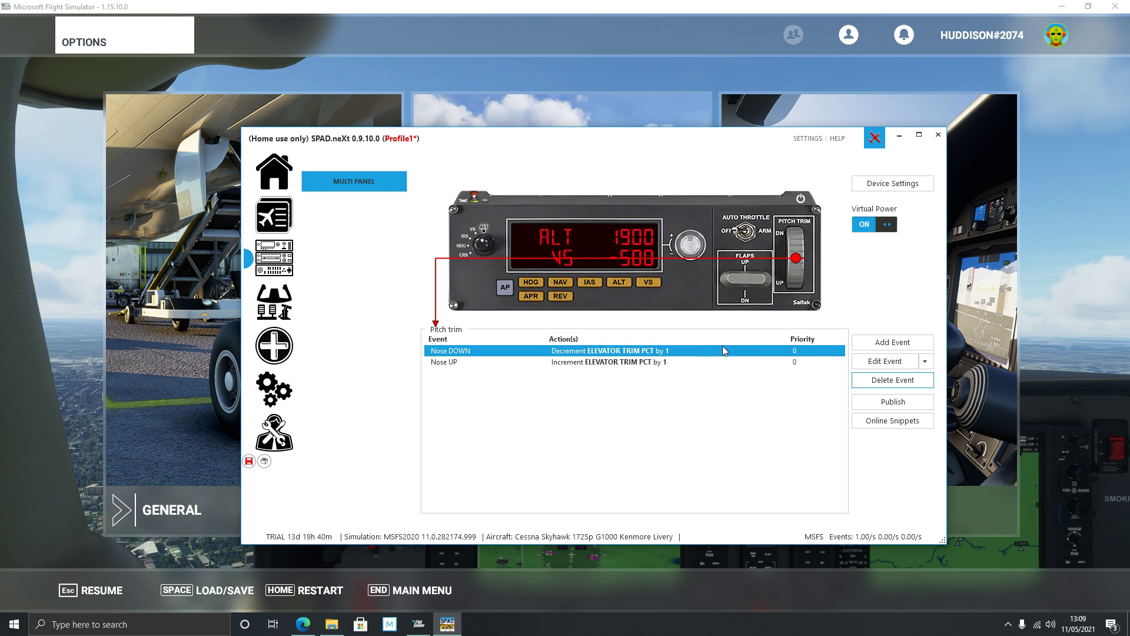
{"action": "left_click", "coordinate": [678, 364]}
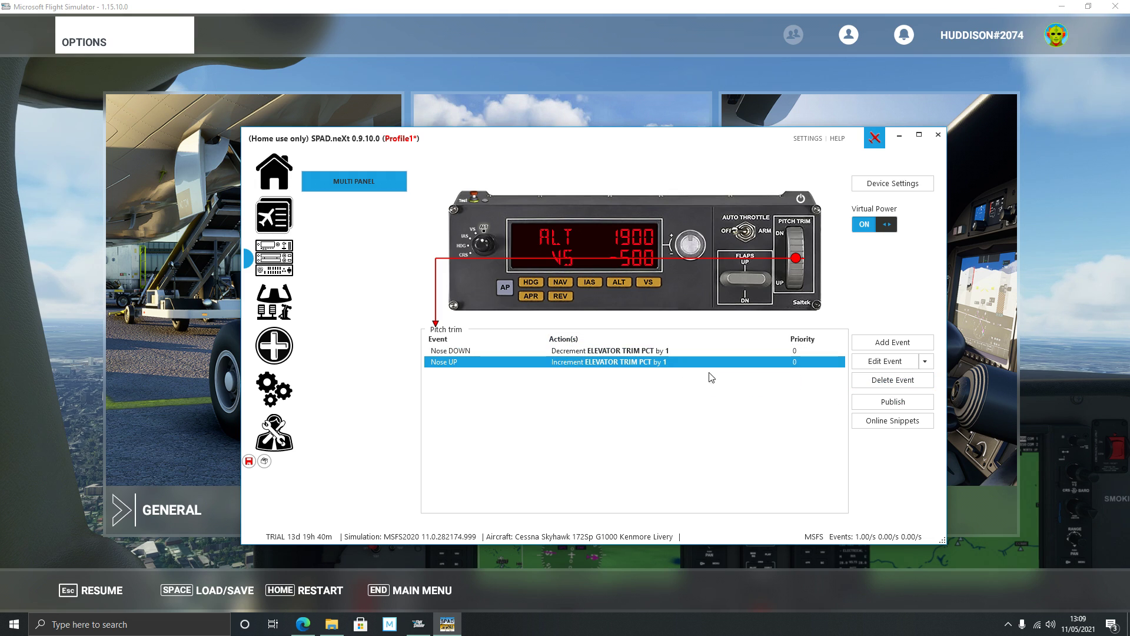
{"action": "left_click", "coordinate": [923, 392]}
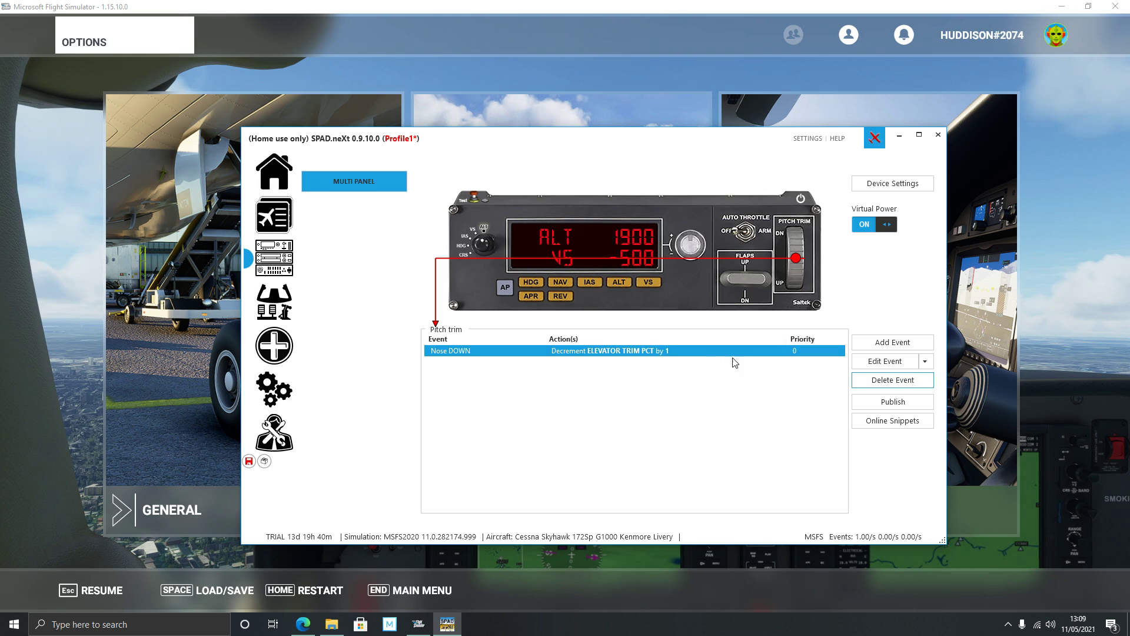
{"action": "left_click", "coordinate": [873, 385]}
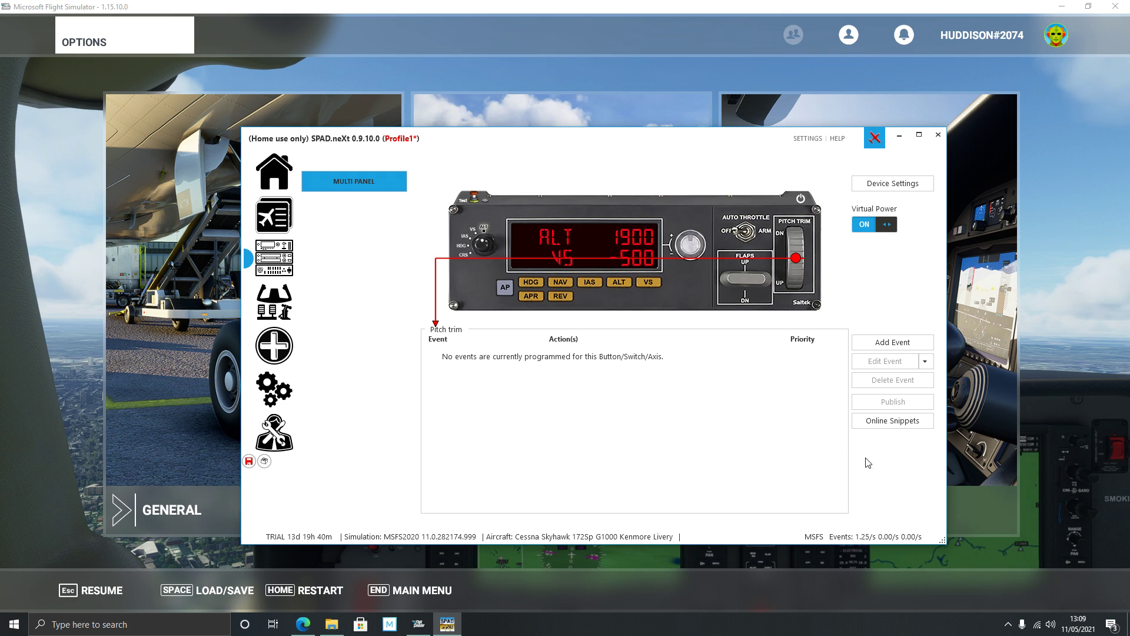
- Add the online snippet "AP Vertical Speed select" to the pitch trim wheel
{"action": "left_click", "coordinate": [900, 430]}
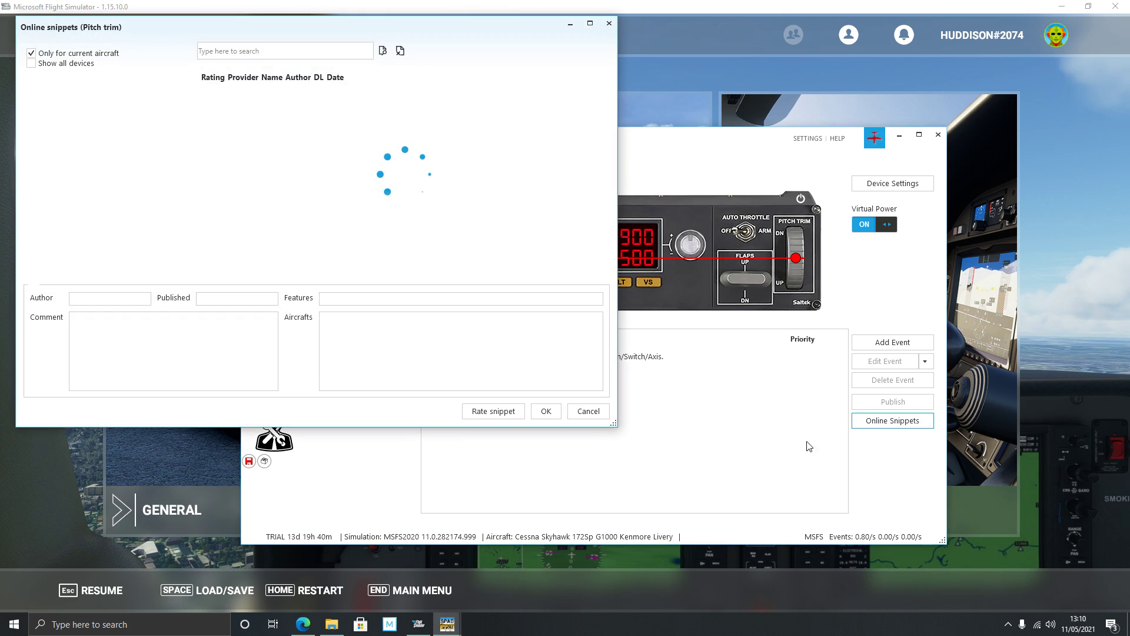
{"action": "left_click_drag", "start_coordinate": [323, 31], "coordinate": [453, 84]}
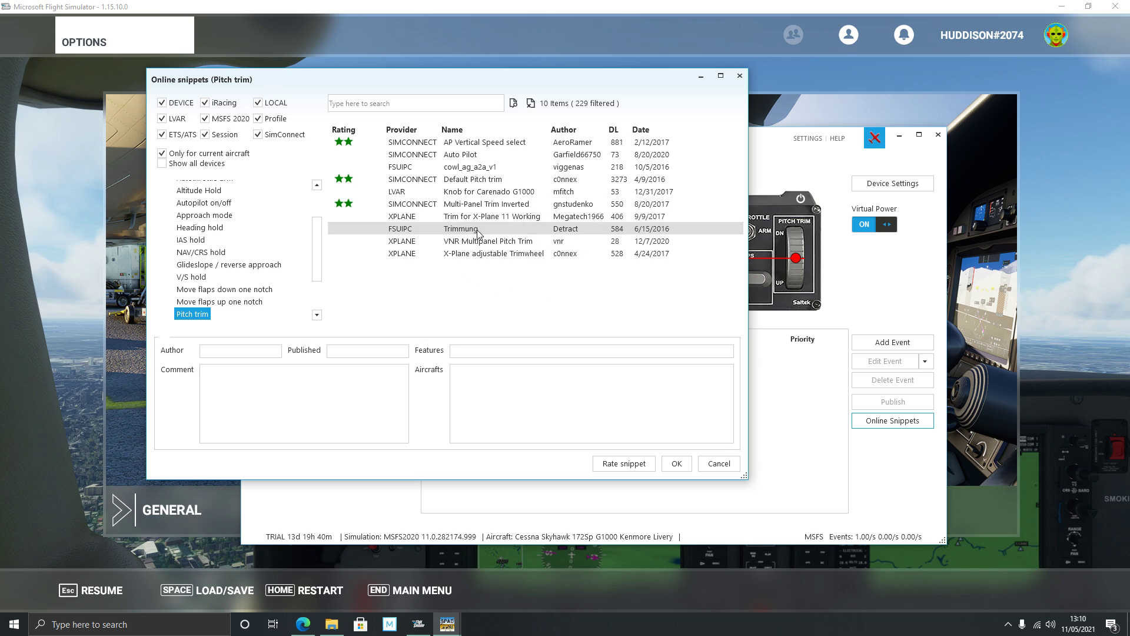
{"action": "left_click", "coordinate": [504, 148]}
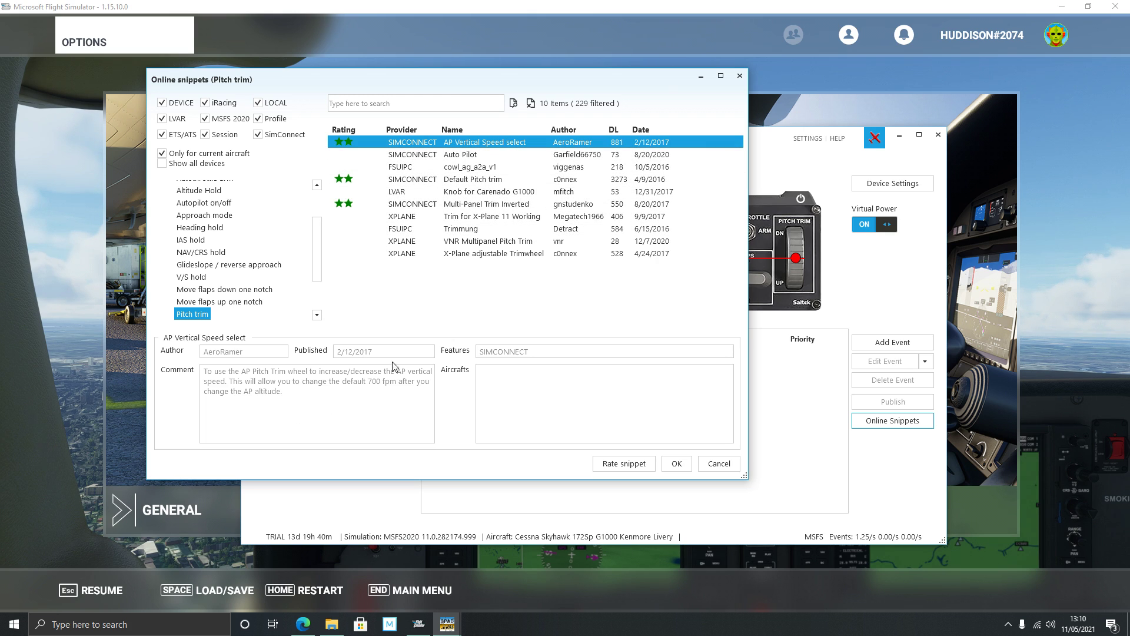
{"action": "left_click", "coordinate": [677, 464]}
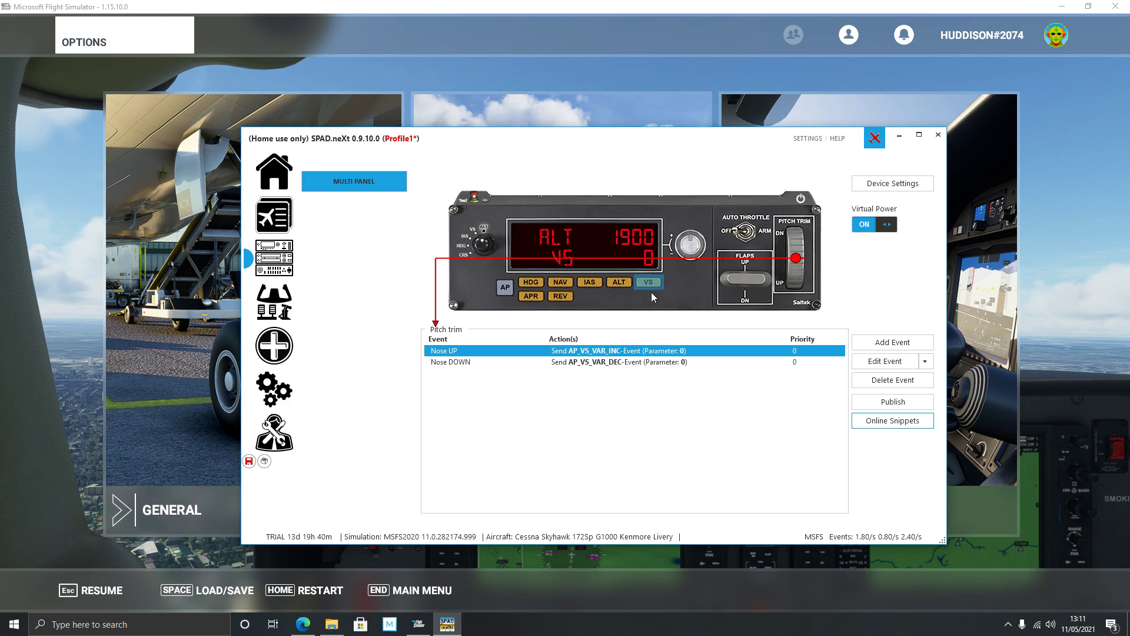
- Resume the flight in Microsoft Flight Simulator to test the pitch trim wheel, pause it, and switch back to SPAD.neXt
{"action": "left_click", "coordinate": [104, 590]}
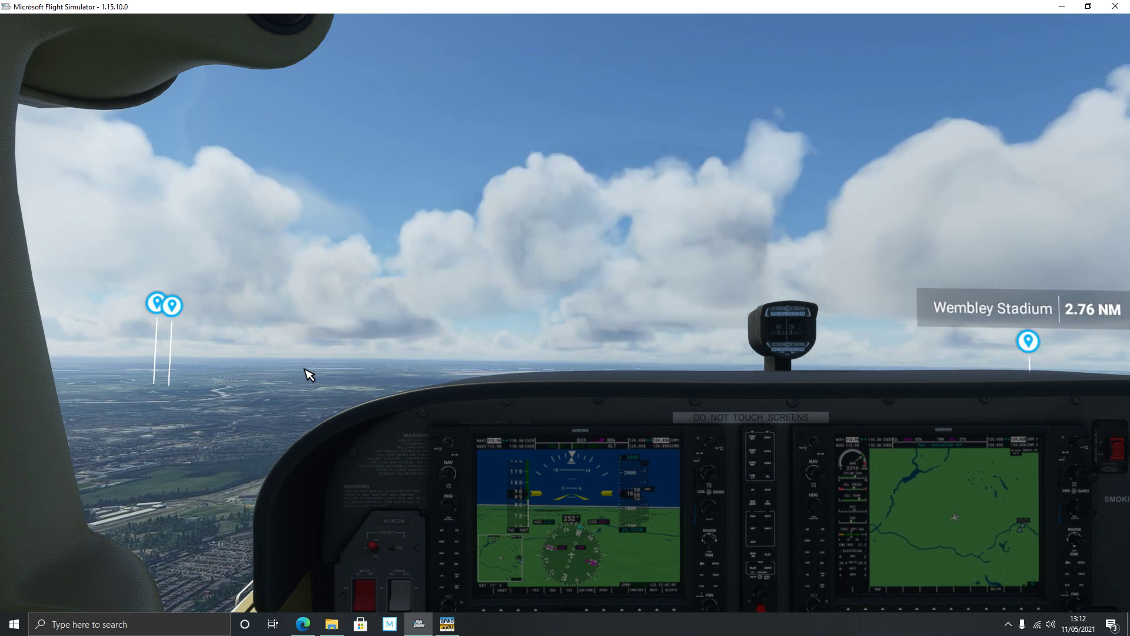
{"action": "key", "text": "Escape"}
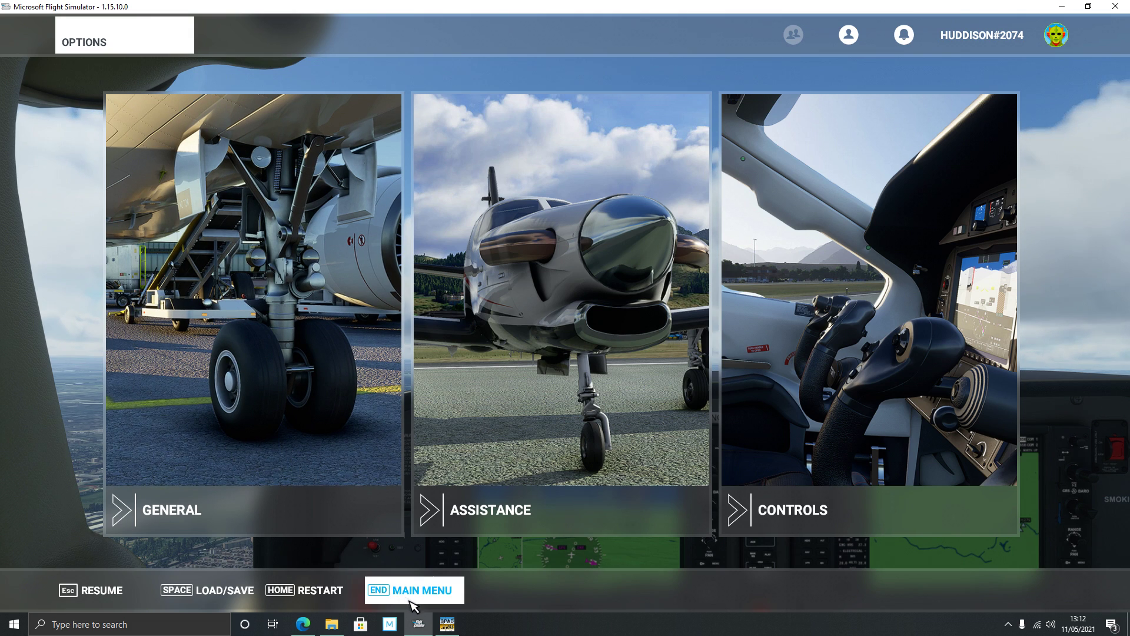
{"action": "left_click", "coordinate": [447, 623]}
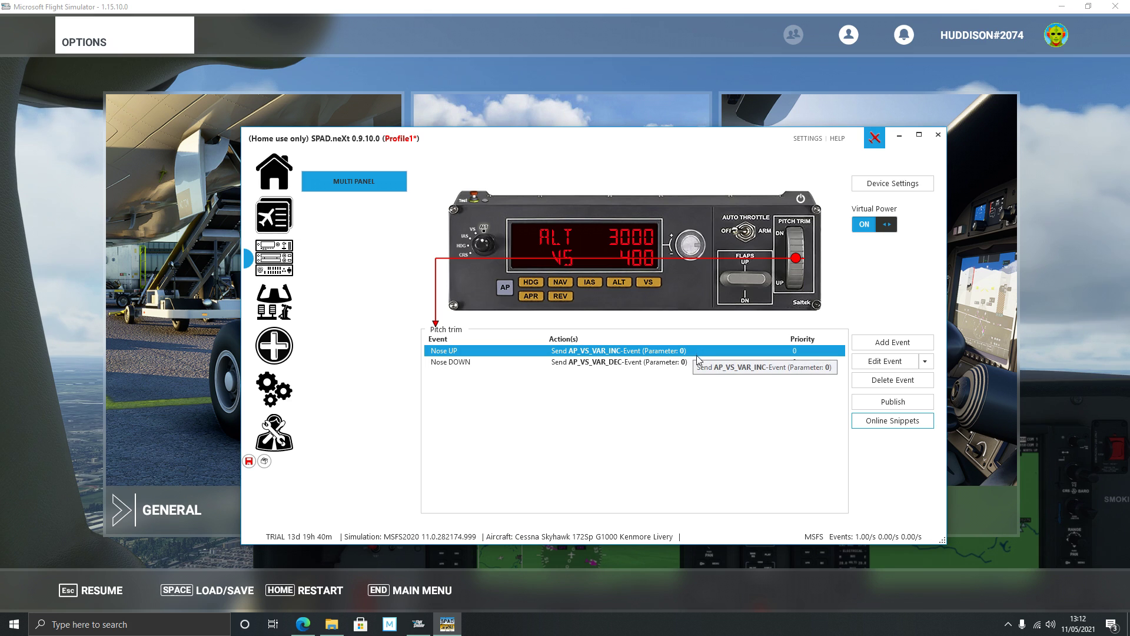
- Change the simulation event sent by the pitch trim's Nose UP action to AP_VS_VAR_DEC
{"action": "left_click", "coordinate": [899, 367]}
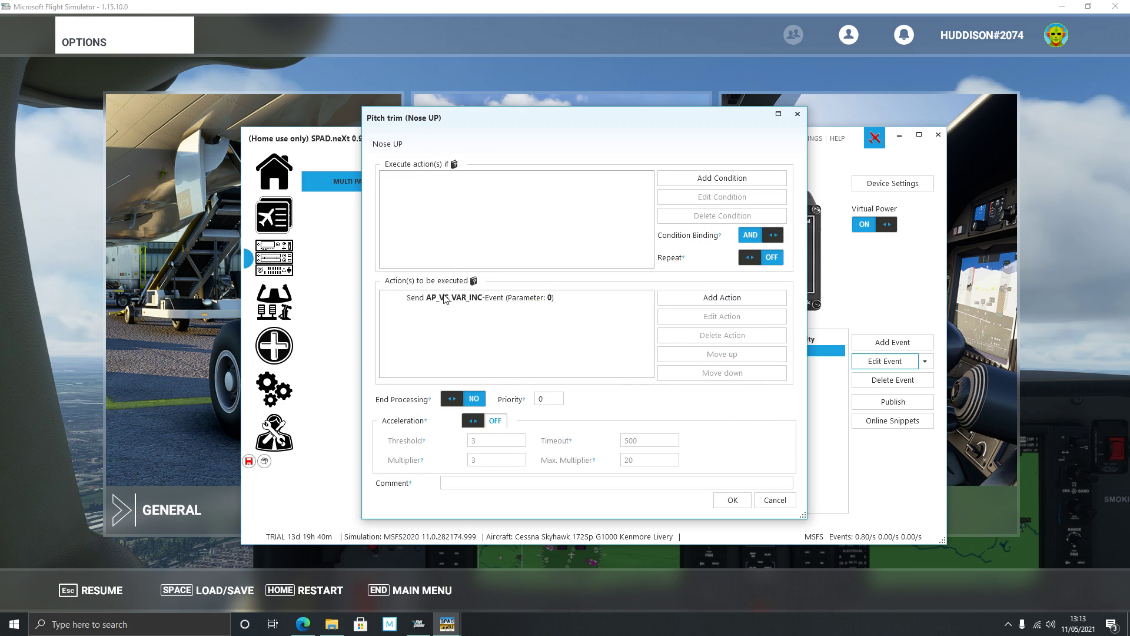
{"action": "left_click_drag", "start_coordinate": [560, 121], "coordinate": [556, 119]}
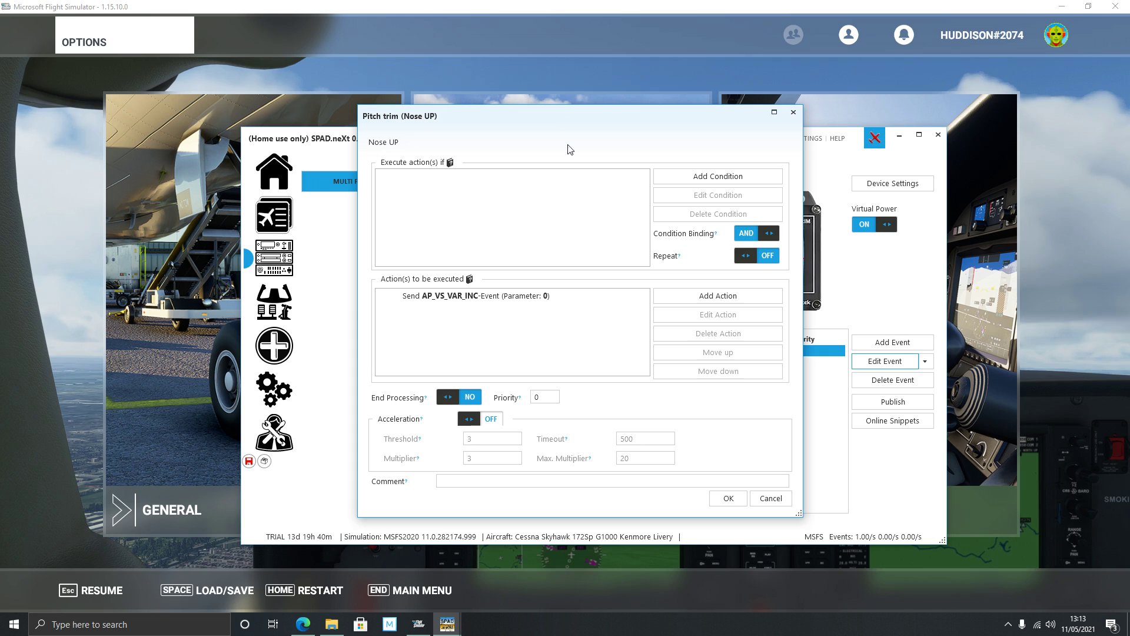
{"action": "left_click", "coordinate": [474, 298]}
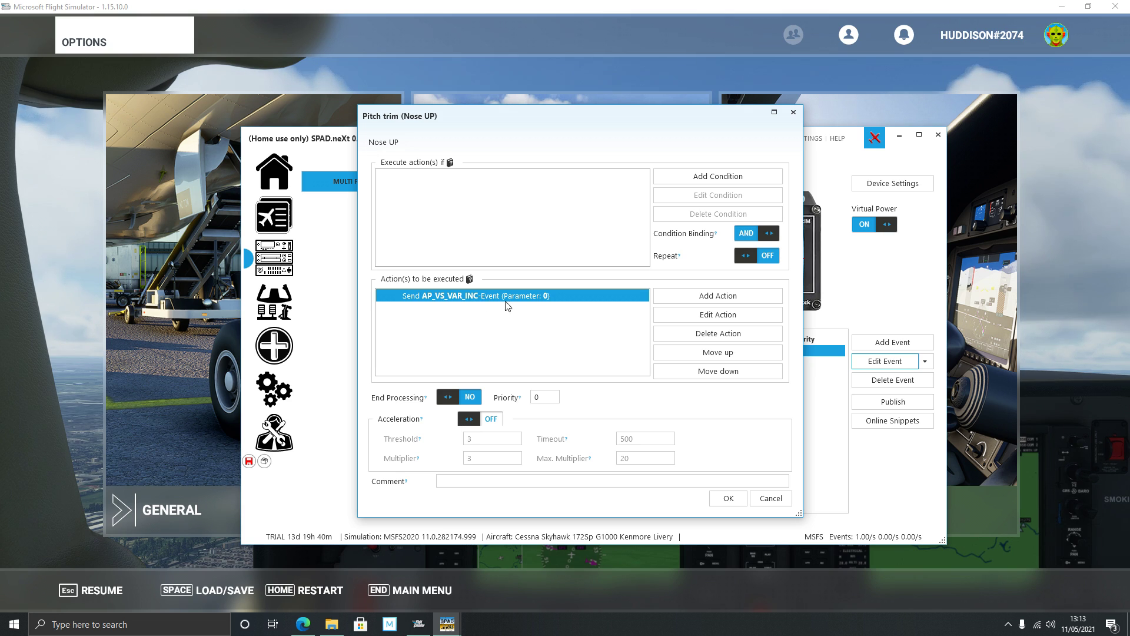
{"action": "left_click", "coordinate": [687, 315]}
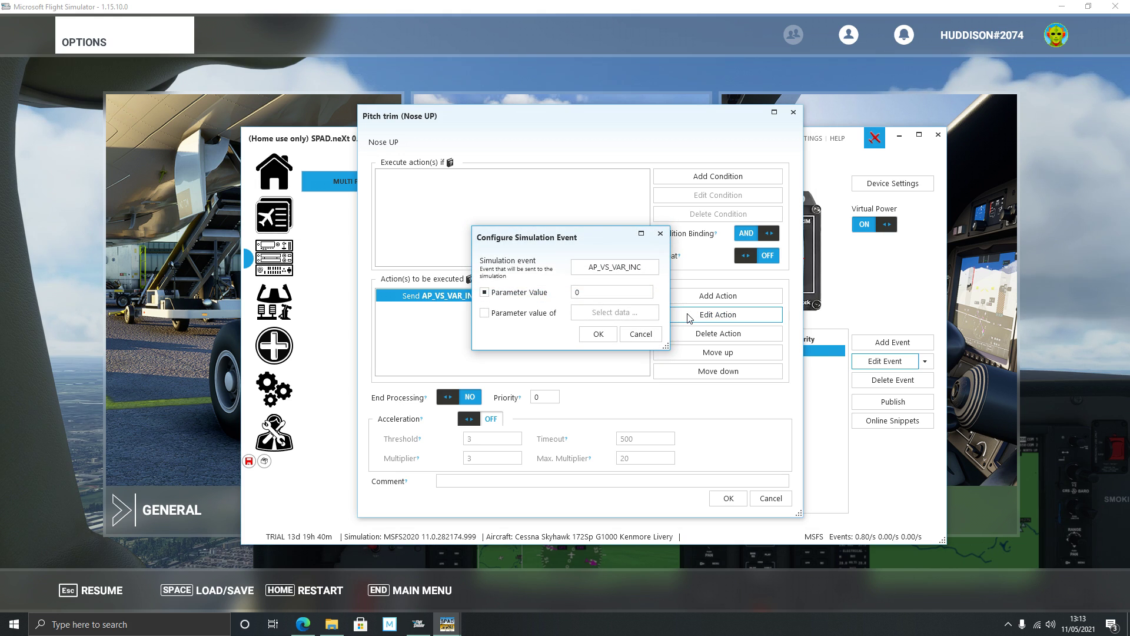
{"action": "left_click", "coordinate": [627, 274]}
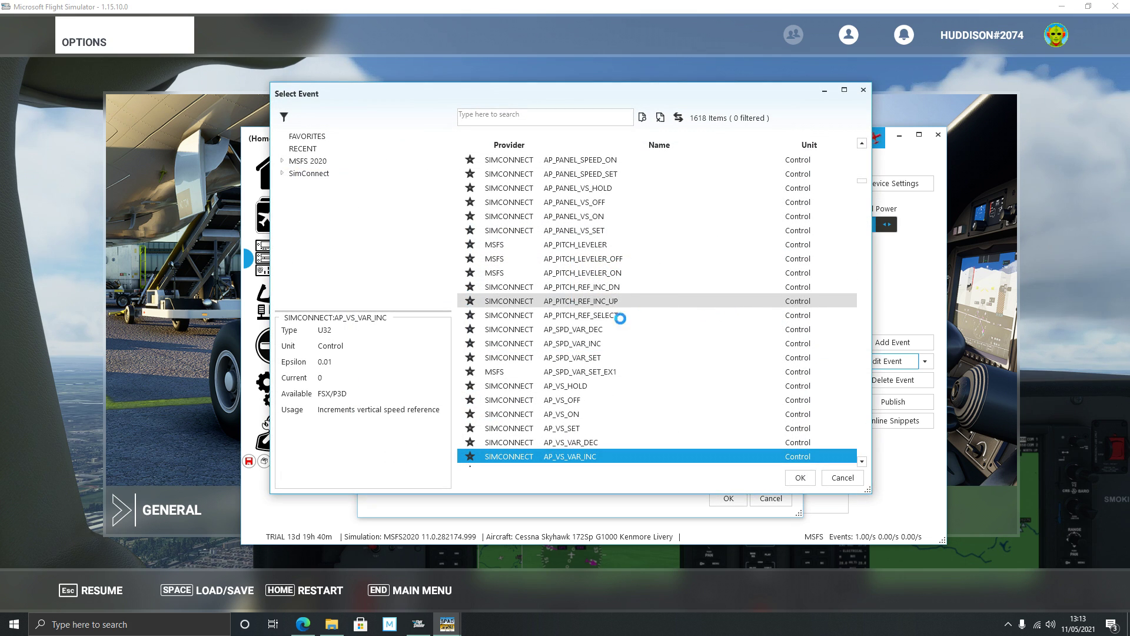
{"action": "left_click", "coordinate": [612, 441]}
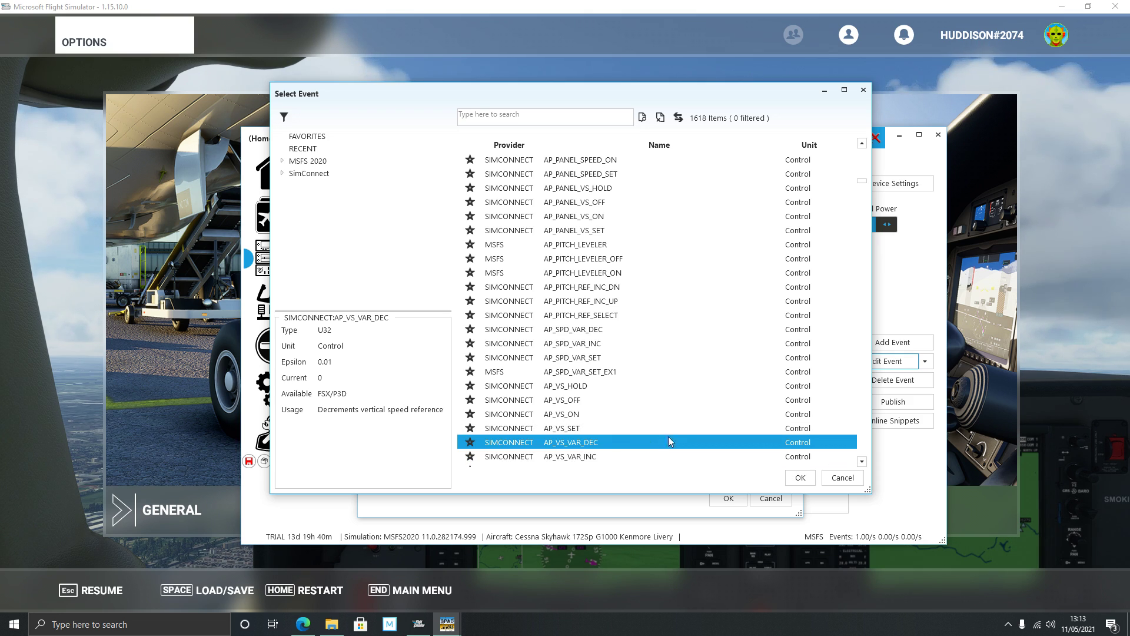
{"action": "left_click", "coordinate": [800, 478]}
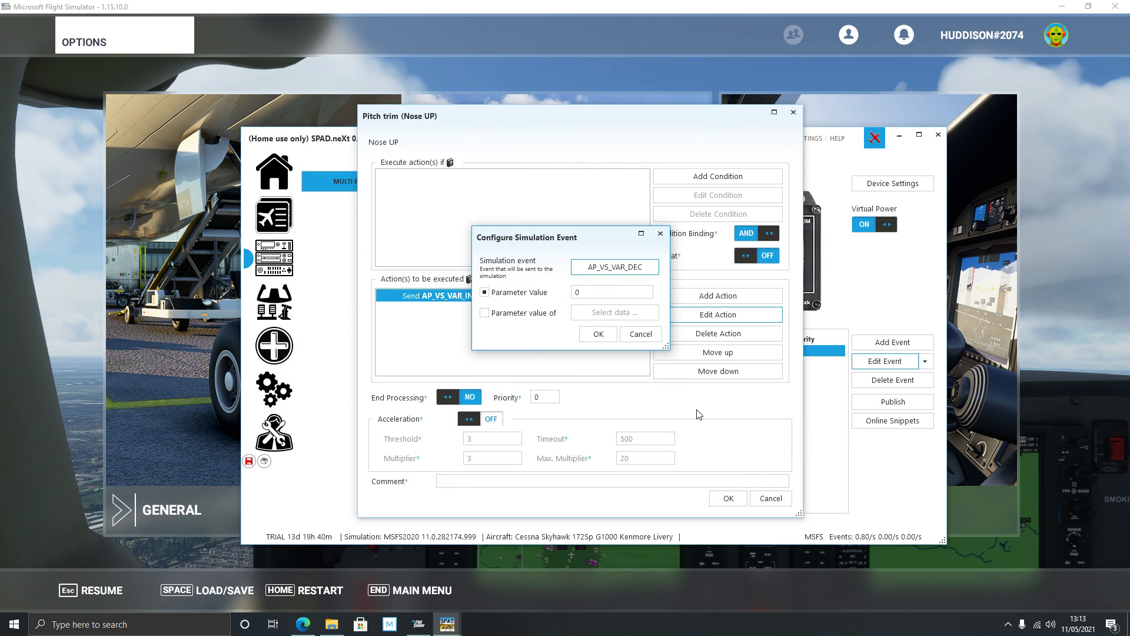
{"action": "left_click", "coordinate": [599, 334]}
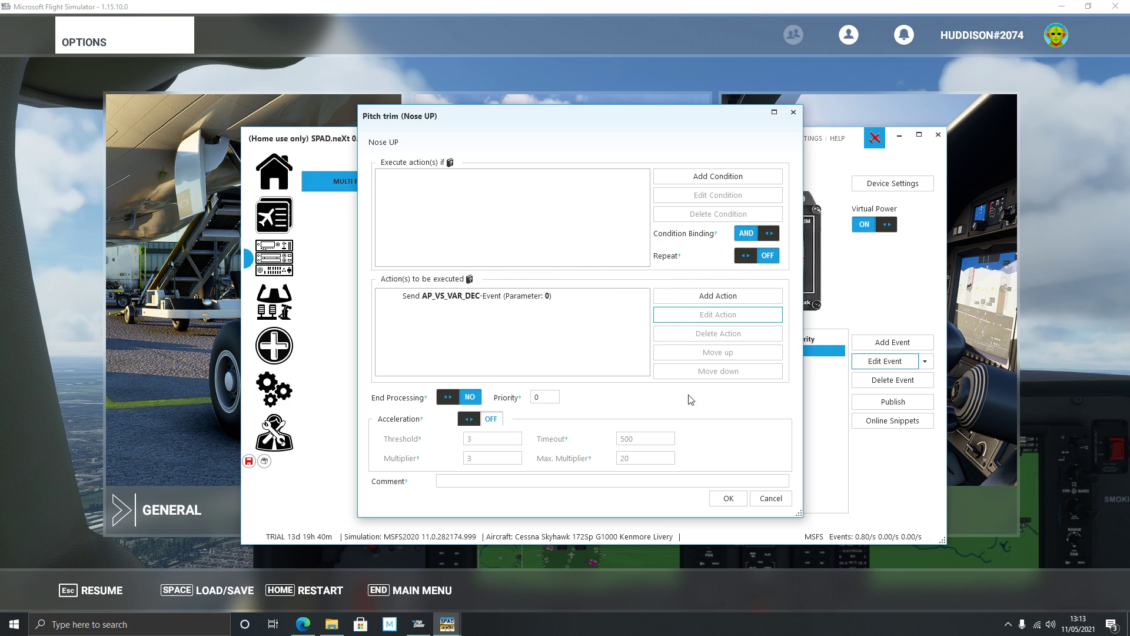
{"action": "left_click", "coordinate": [729, 498]}
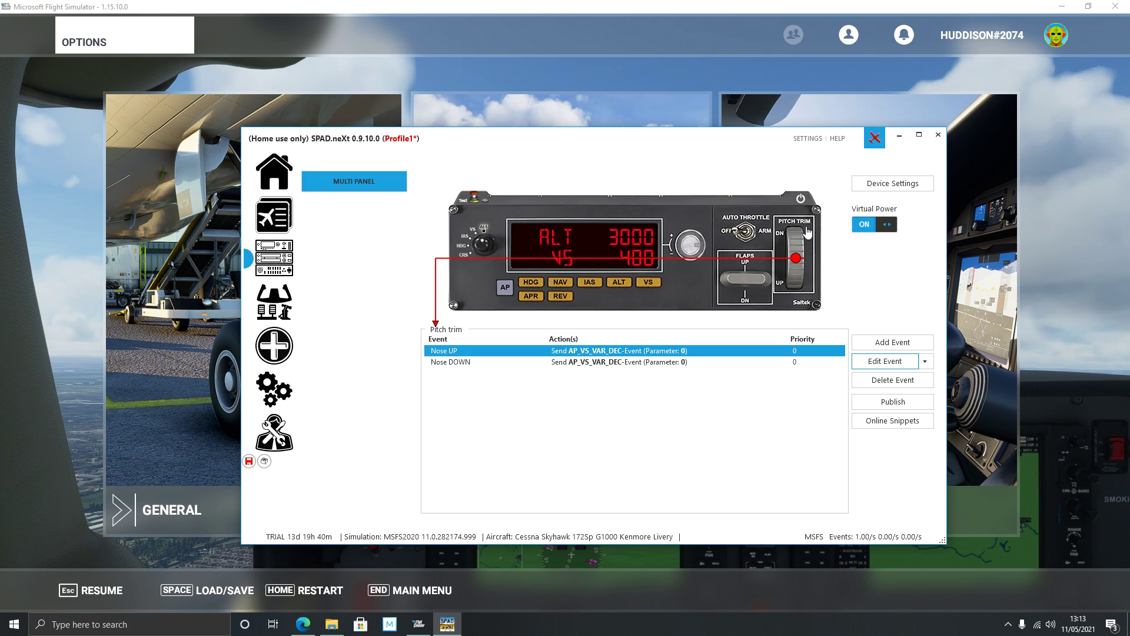
- Change the simulation event sent by the pitch trim's Nose DOWN action to AP_VS_VAR_INC
{"action": "left_click", "coordinate": [654, 363]}
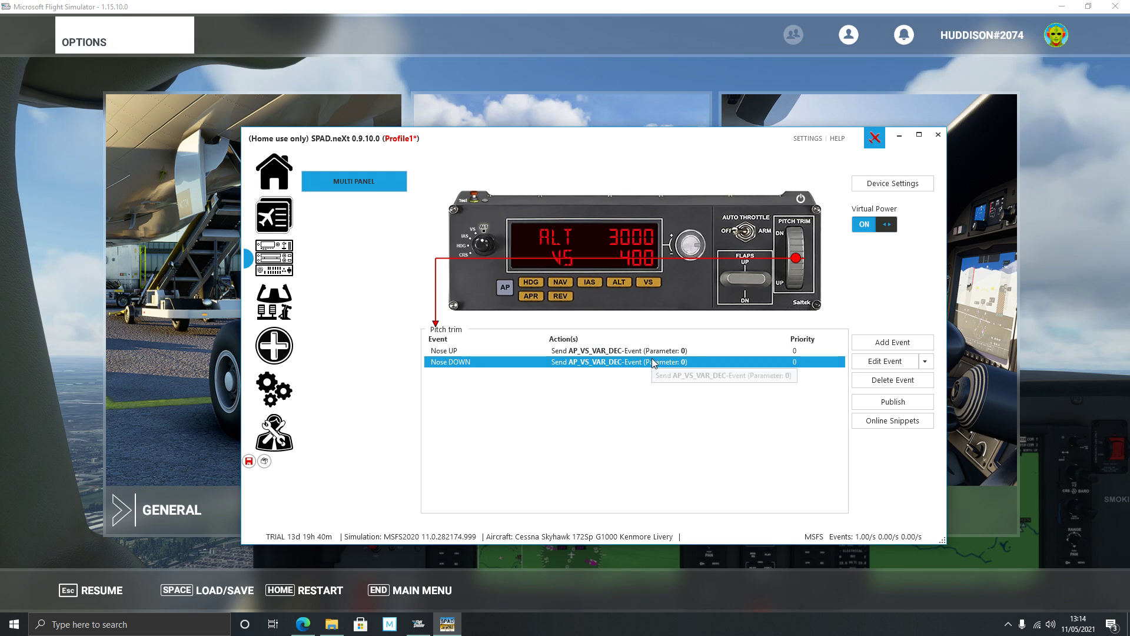
{"action": "left_click", "coordinate": [887, 362]}
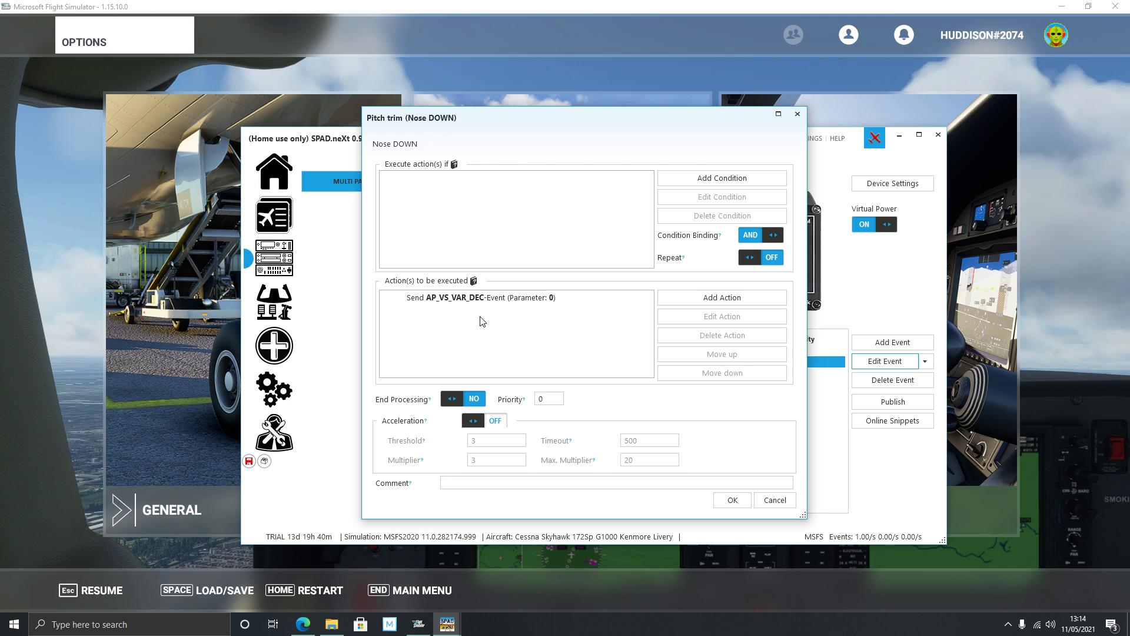
{"action": "left_click", "coordinate": [478, 297]}
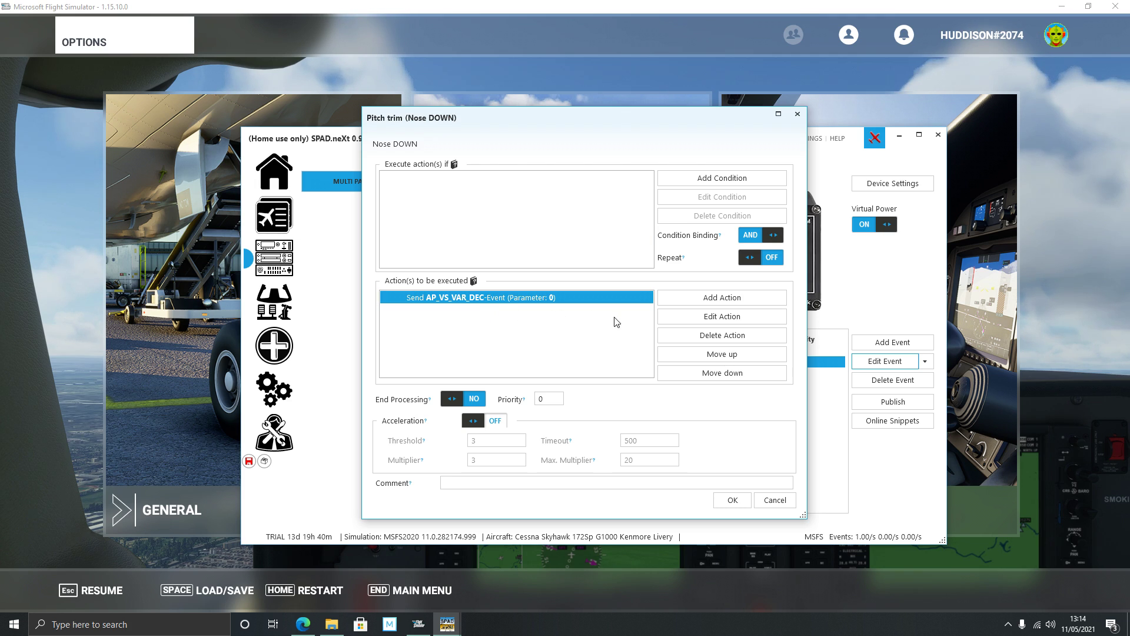
{"action": "left_click", "coordinate": [697, 322]}
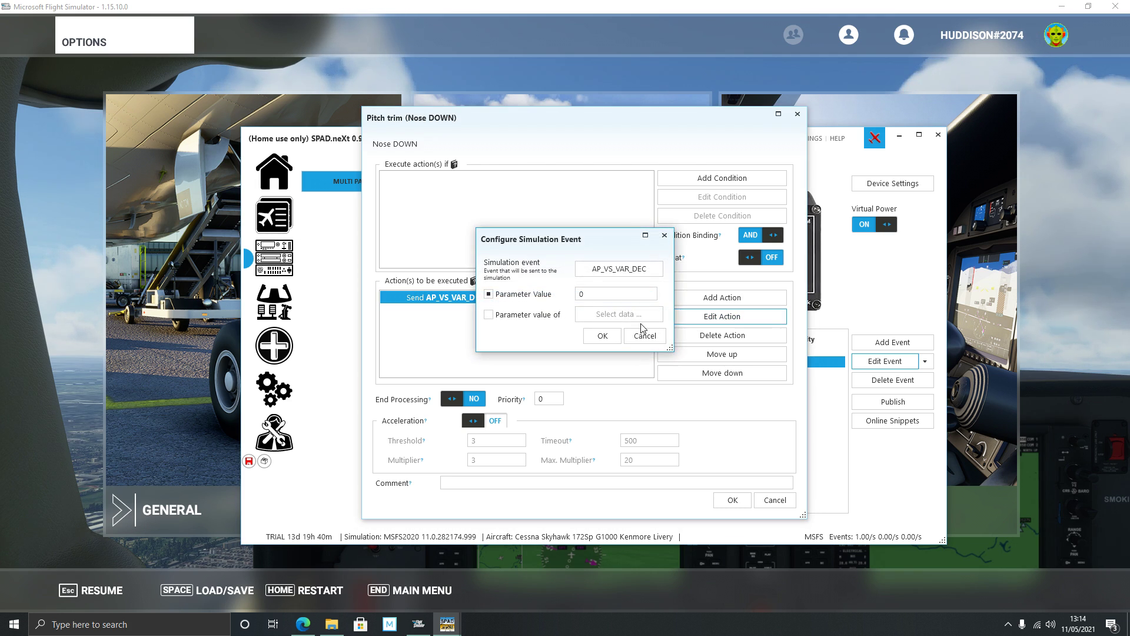
{"action": "left_click", "coordinate": [612, 272]}
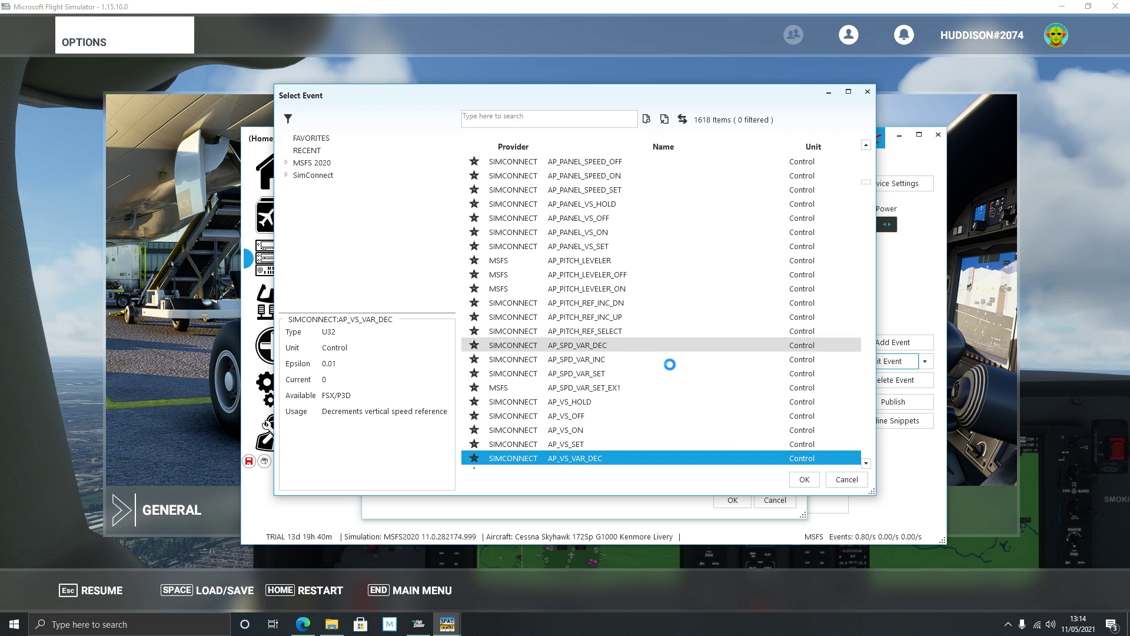
{"action": "scroll", "coordinate": [645, 435], "scroll_direction": "down", "scroll_amount": 1}
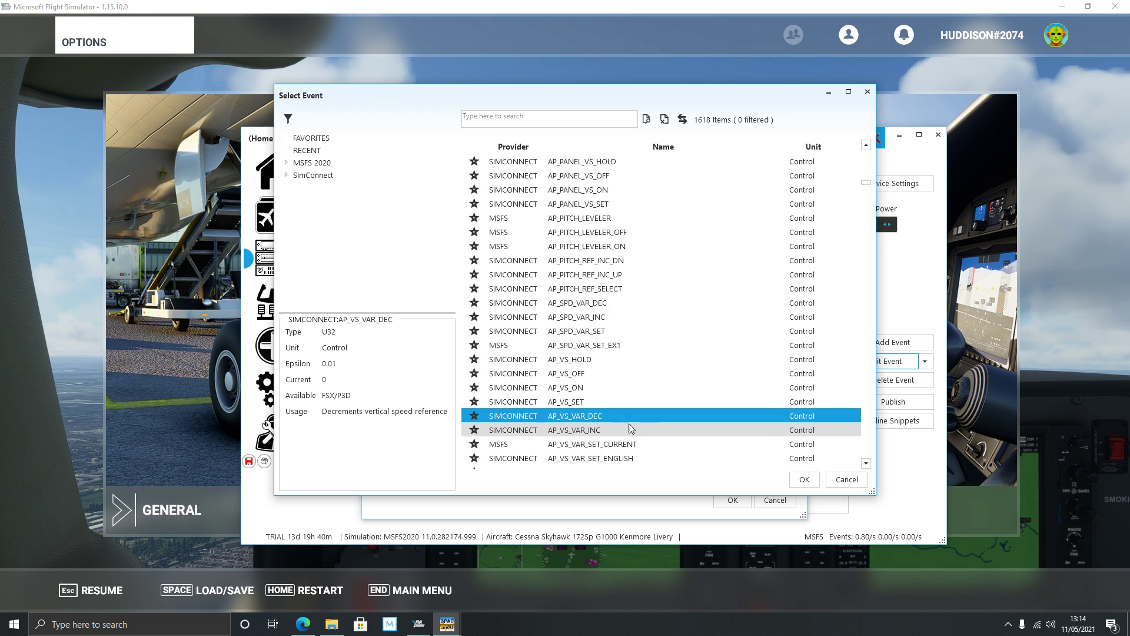
{"action": "left_click", "coordinate": [594, 430]}
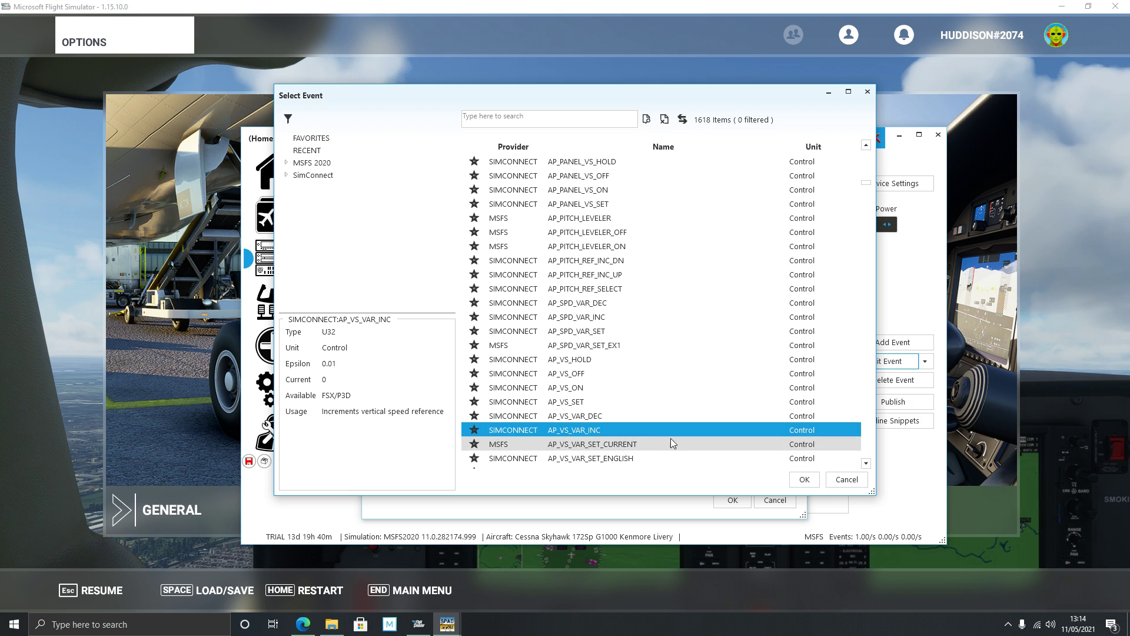
{"action": "left_click", "coordinate": [810, 481]}
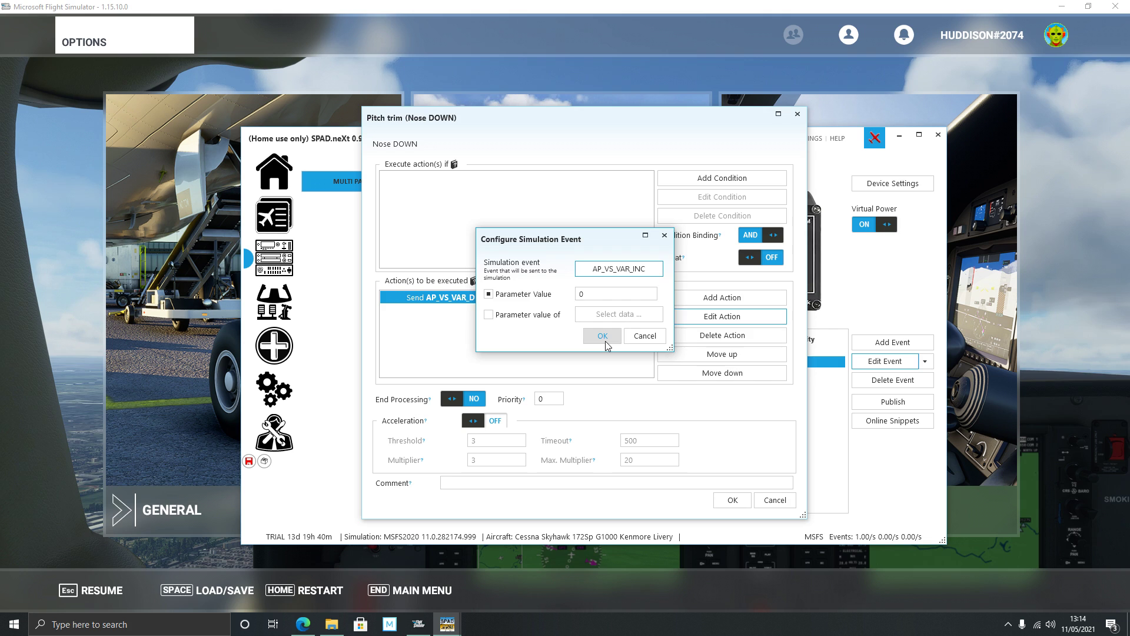
{"action": "left_click", "coordinate": [604, 336]}
{"action": "left_click", "coordinate": [733, 500]}
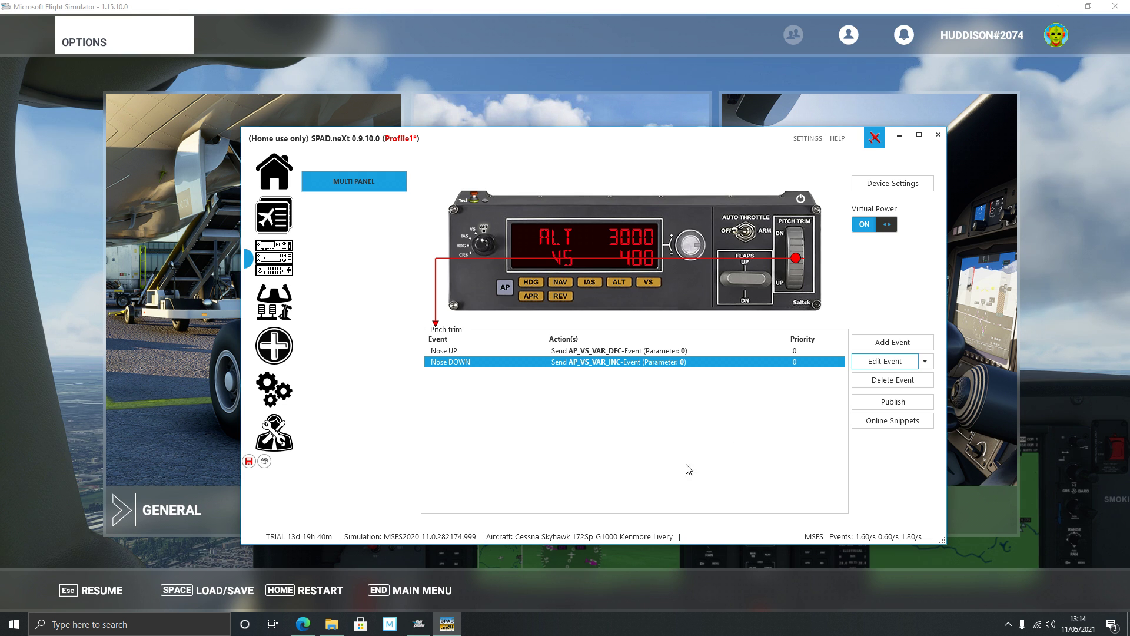
- Resume the flight in Microsoft Flight Simulator to check the swapped trim directions, pause it, and return to SPAD.neXt
{"action": "left_click", "coordinate": [98, 599]}
{"action": "left_click", "coordinate": [98, 598]}
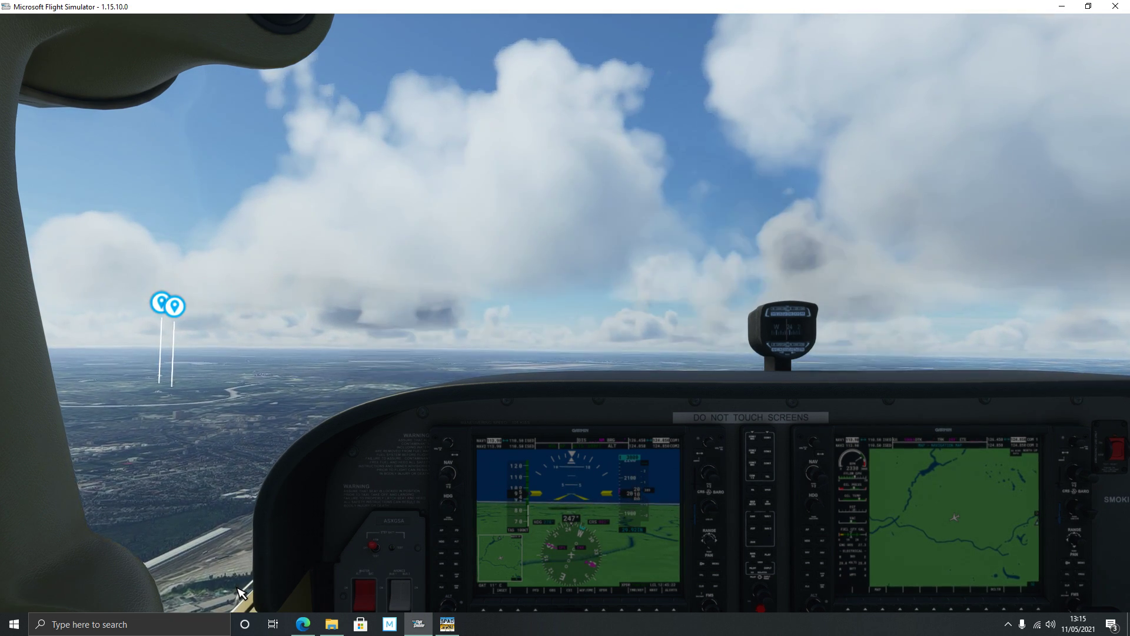
{"action": "key", "text": "Escape"}
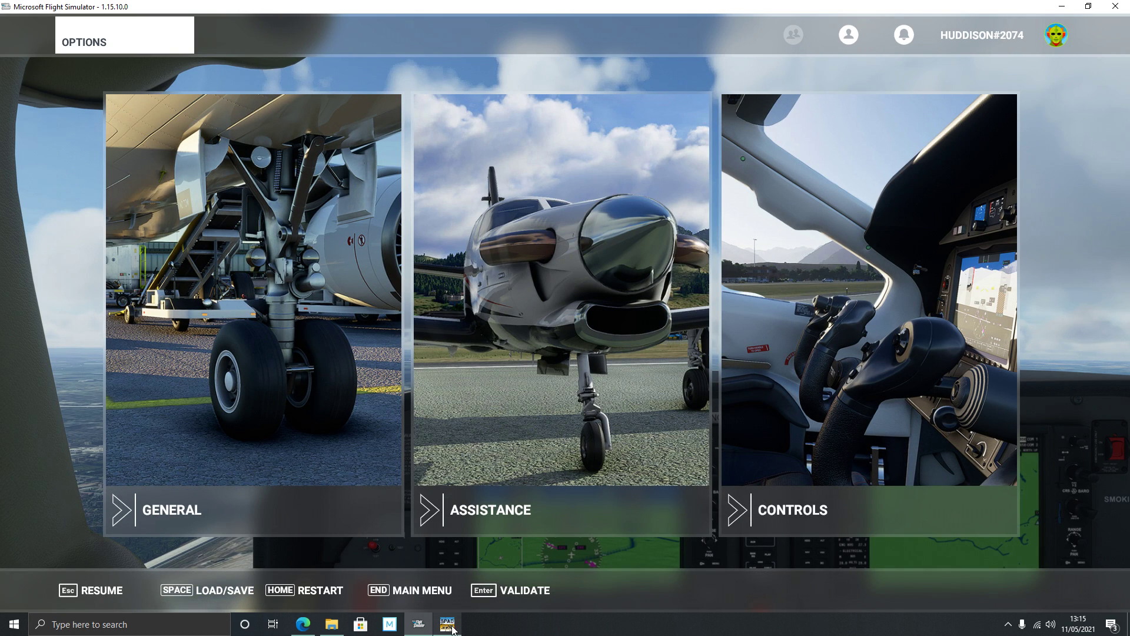
{"action": "left_click", "coordinate": [449, 625]}
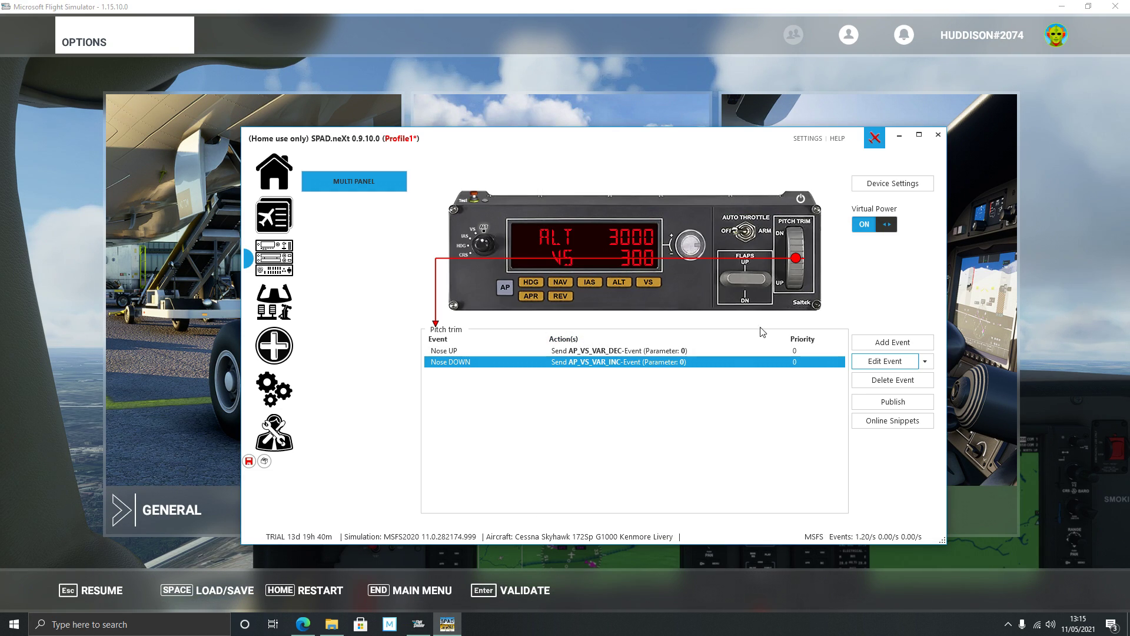
- Delete the short-activation FLAPS_INCR event from the Multi Panel's Flaps DOWN switch
{"action": "left_click", "coordinate": [772, 292]}
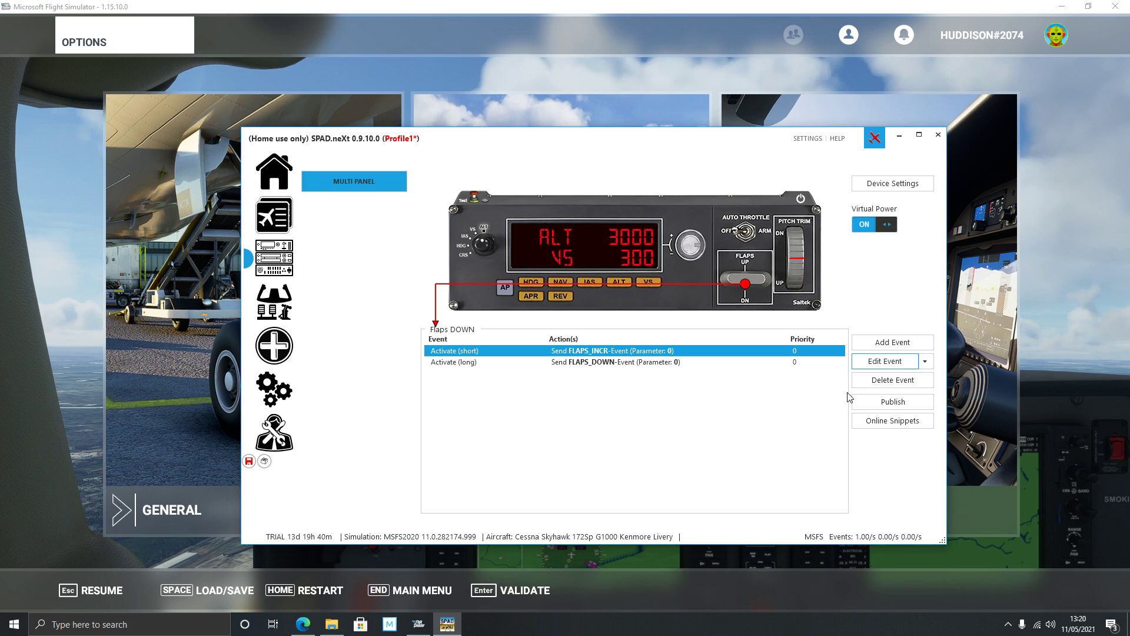
{"action": "left_click", "coordinate": [872, 384]}
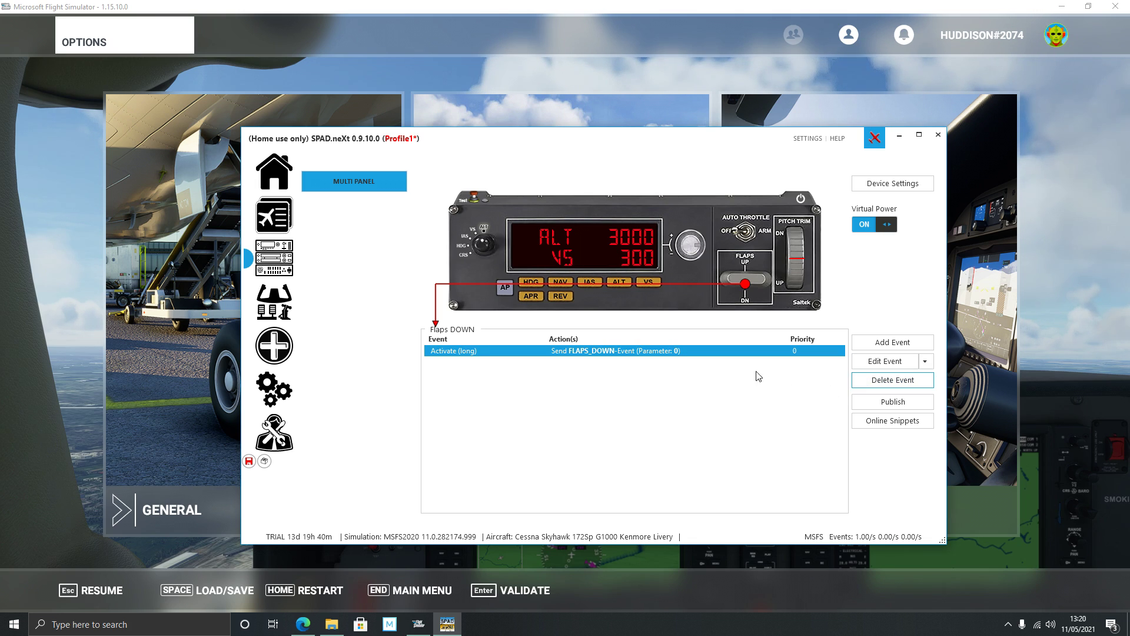
- Delete the remaining long-activation FLAPS_DOWN event from the Flaps DOWN switch and look over the online snippets offered for it
{"action": "left_click", "coordinate": [891, 381]}
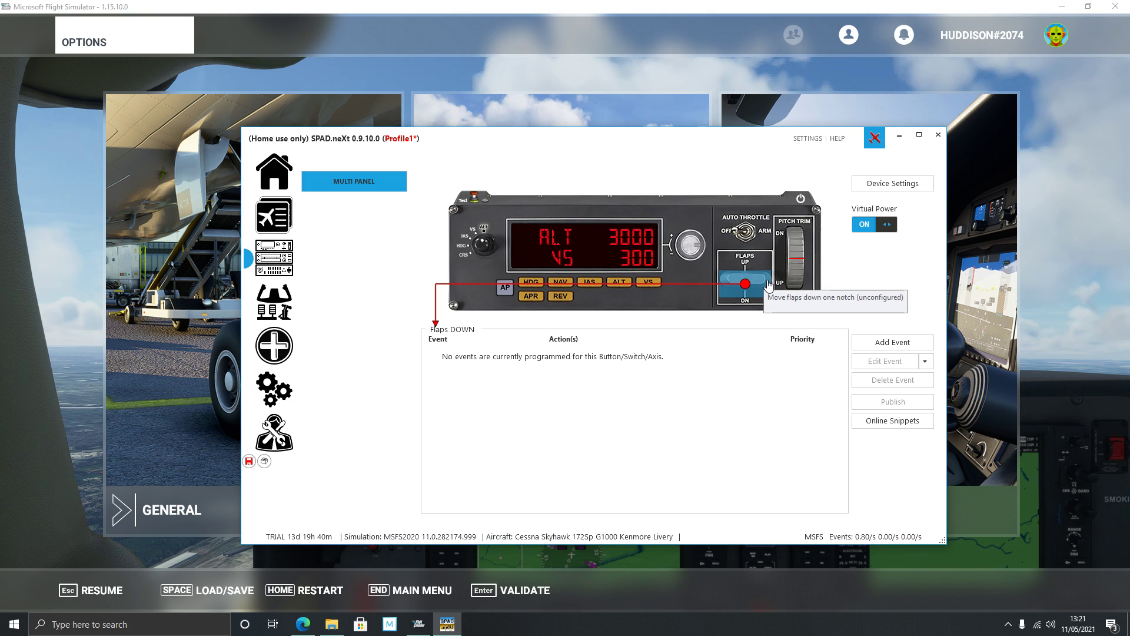
{"action": "left_click", "coordinate": [899, 422]}
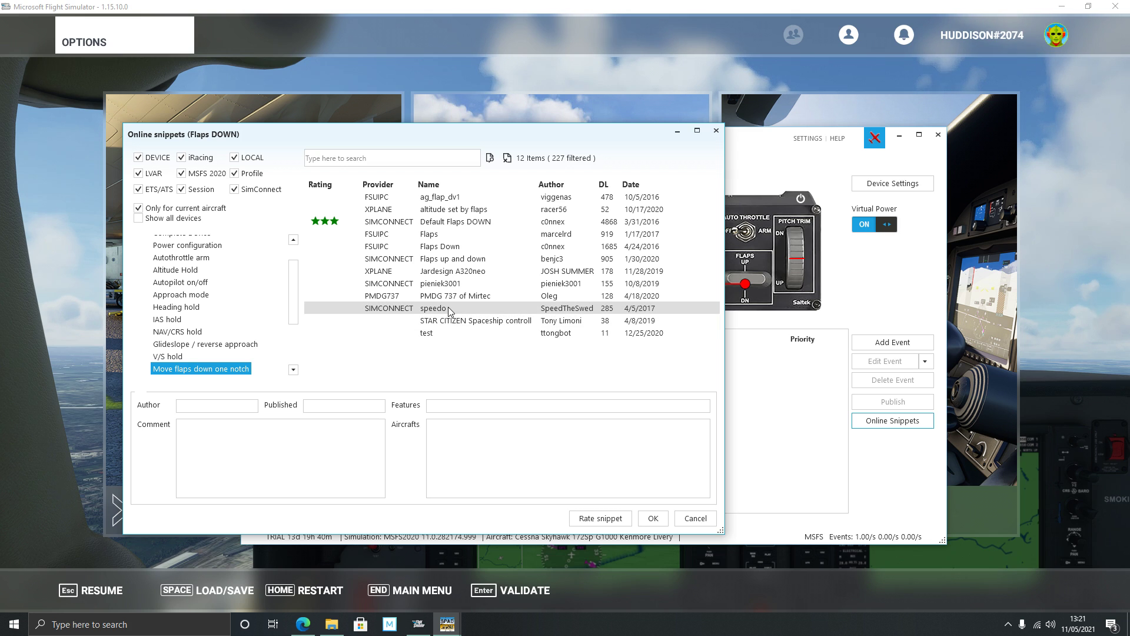
{"action": "left_click", "coordinate": [695, 518]}
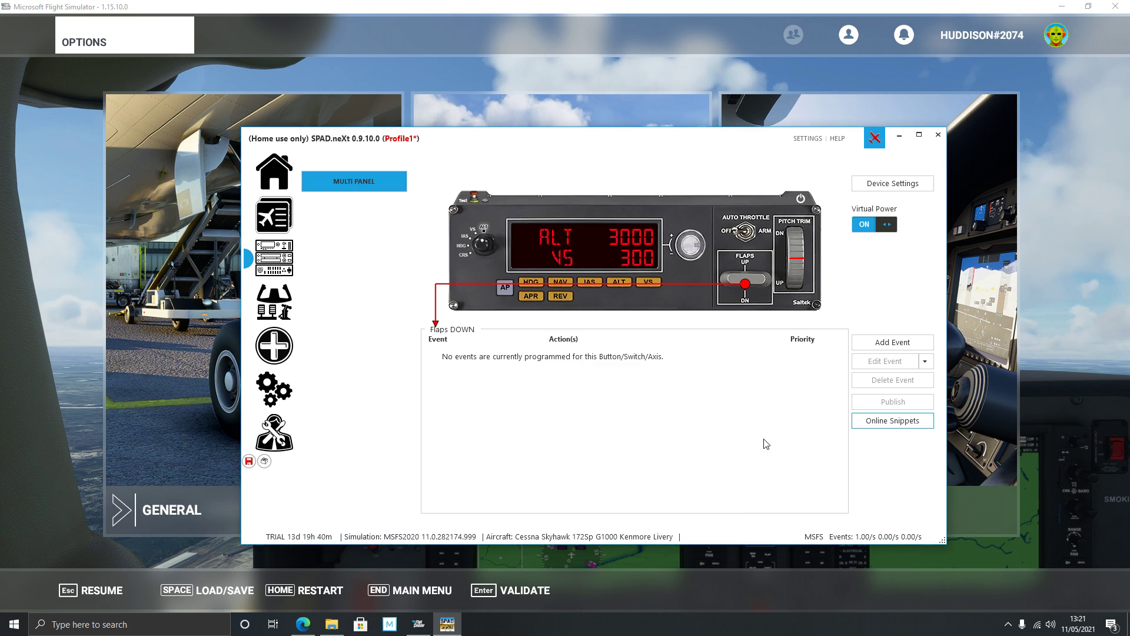
- Delete both the short-activation FLAPS_DECR and long-activation FLAPS_UP events from the Multi Panel's Flaps UP switch
{"action": "left_click", "coordinate": [746, 266]}
{"action": "left_click", "coordinate": [747, 295]}
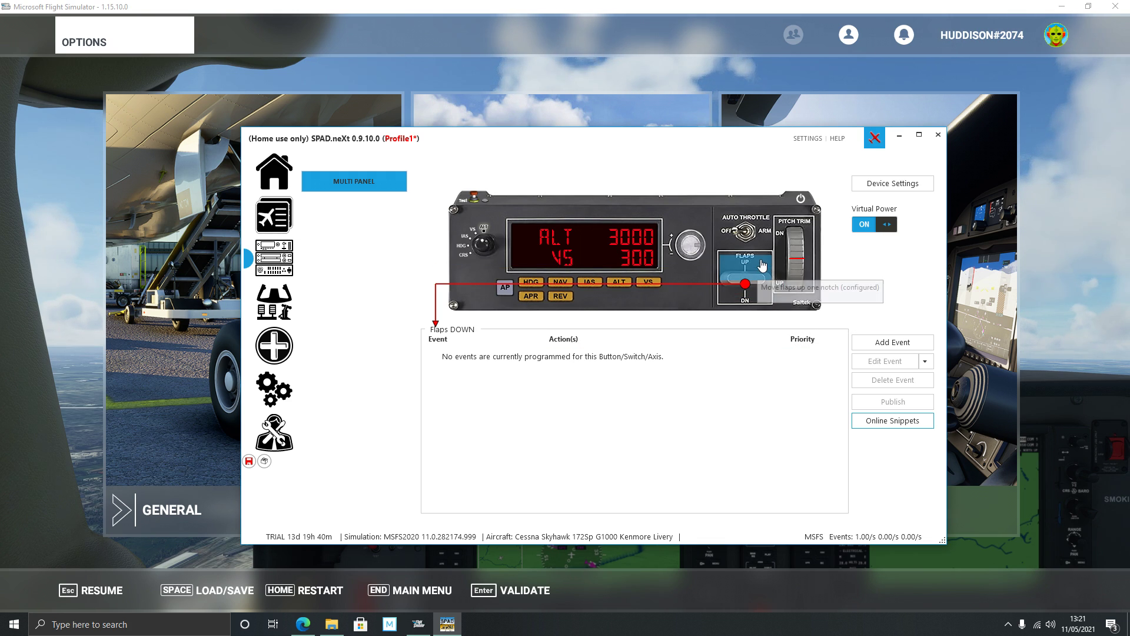
{"action": "left_click", "coordinate": [762, 265]}
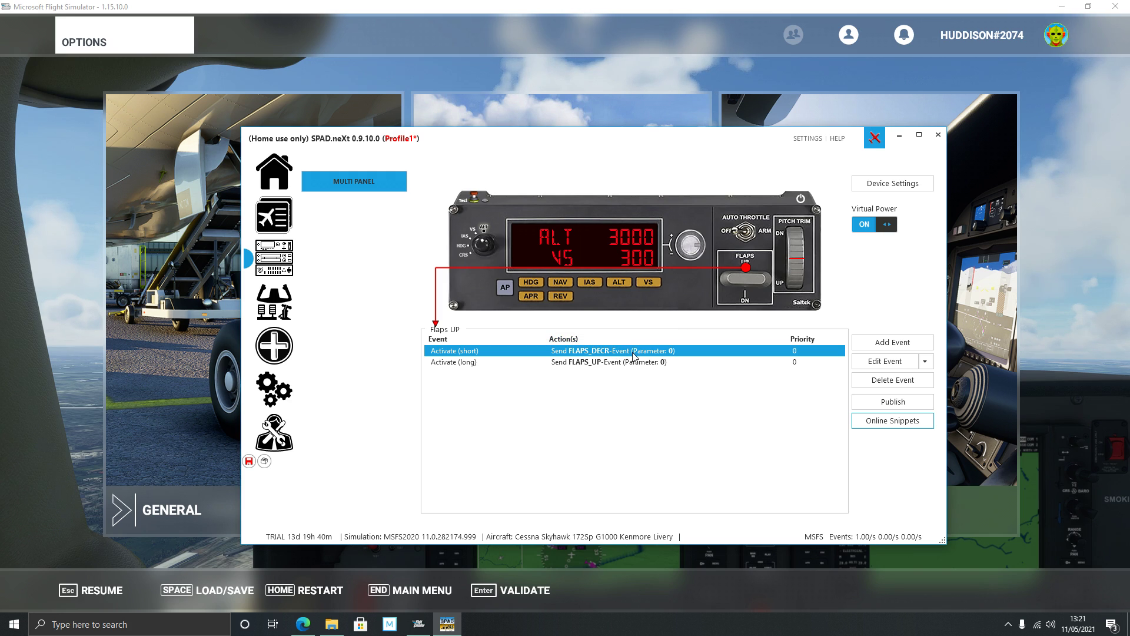
{"action": "left_click", "coordinate": [878, 380]}
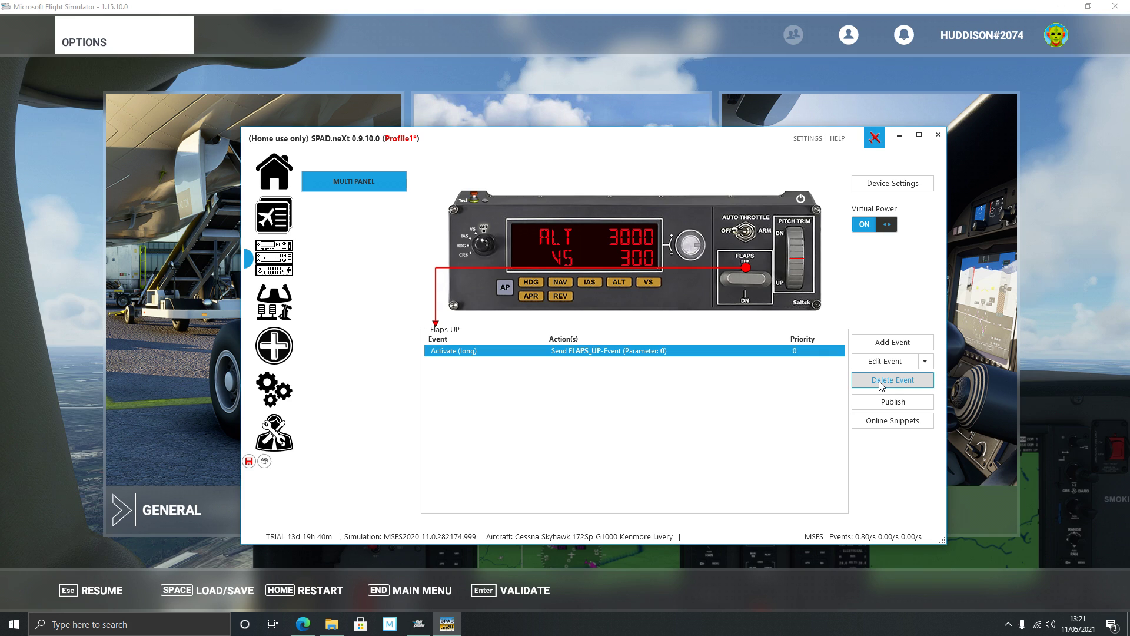
{"action": "left_click", "coordinate": [878, 380]}
- Load the SIMCONNECT online snippet "speedo" onto the Flaps DOWN switch
{"action": "left_click", "coordinate": [757, 284]}
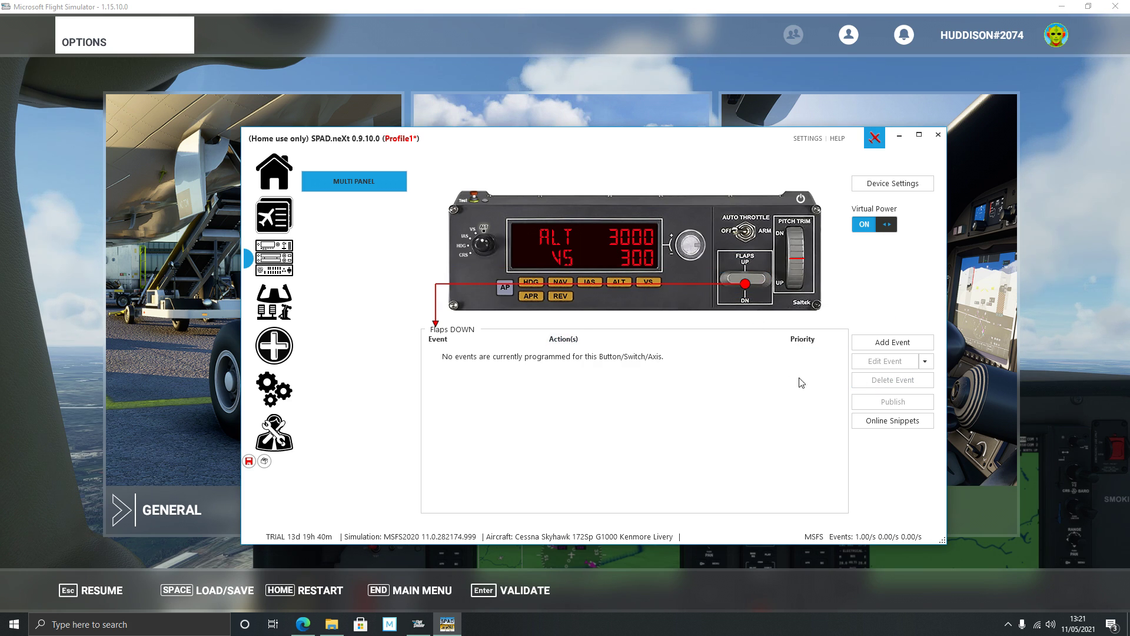
{"action": "left_click", "coordinate": [888, 421]}
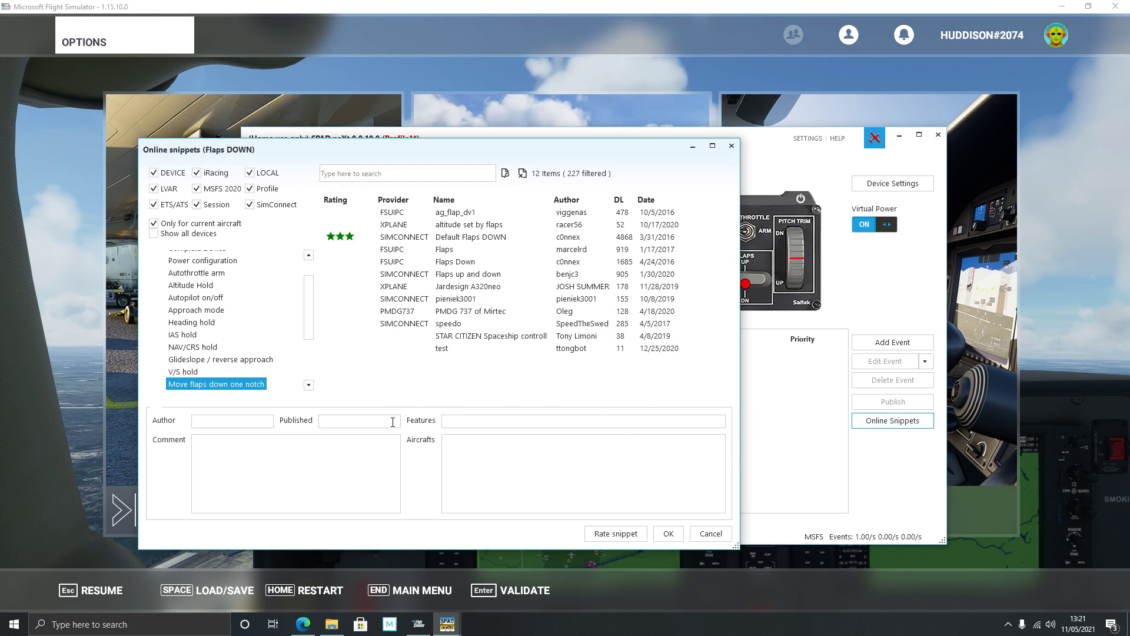
{"action": "left_click", "coordinate": [457, 324]}
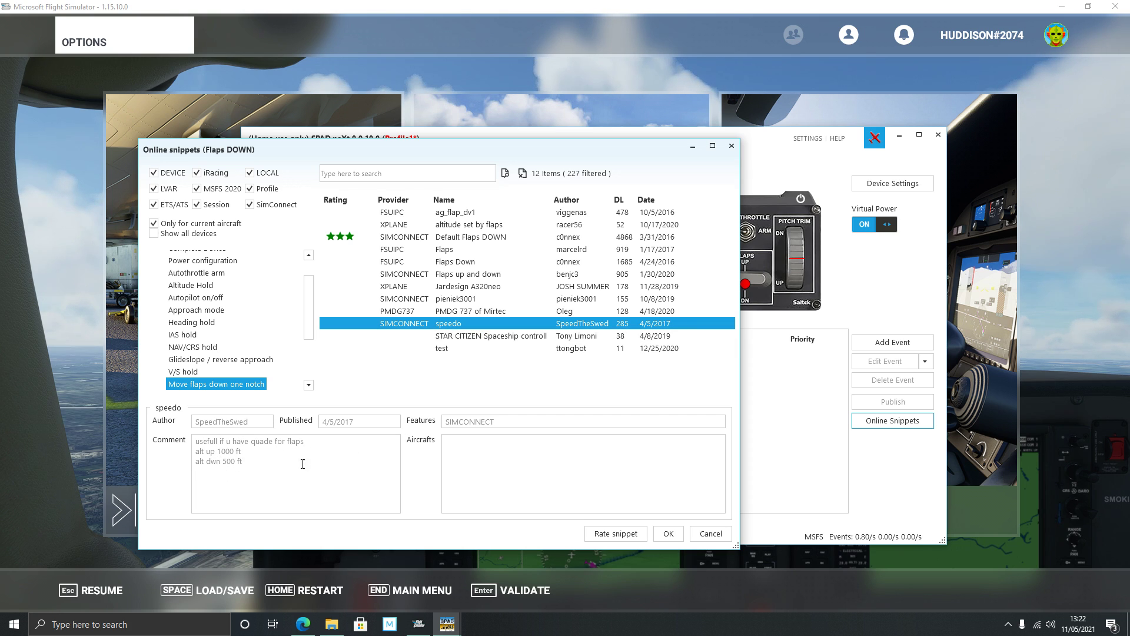
{"action": "left_click", "coordinate": [664, 532]}
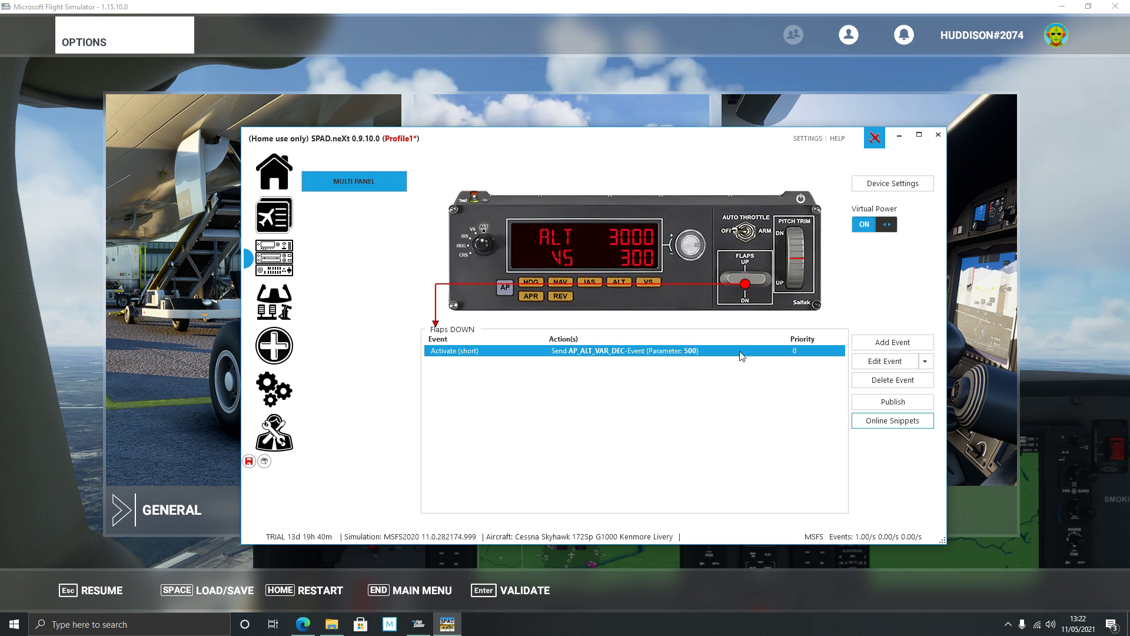
- Set the parameter value of the Flaps DOWN switch's AP_ALT_VAR_DEC action to 1000
{"action": "left_click", "coordinate": [889, 362]}
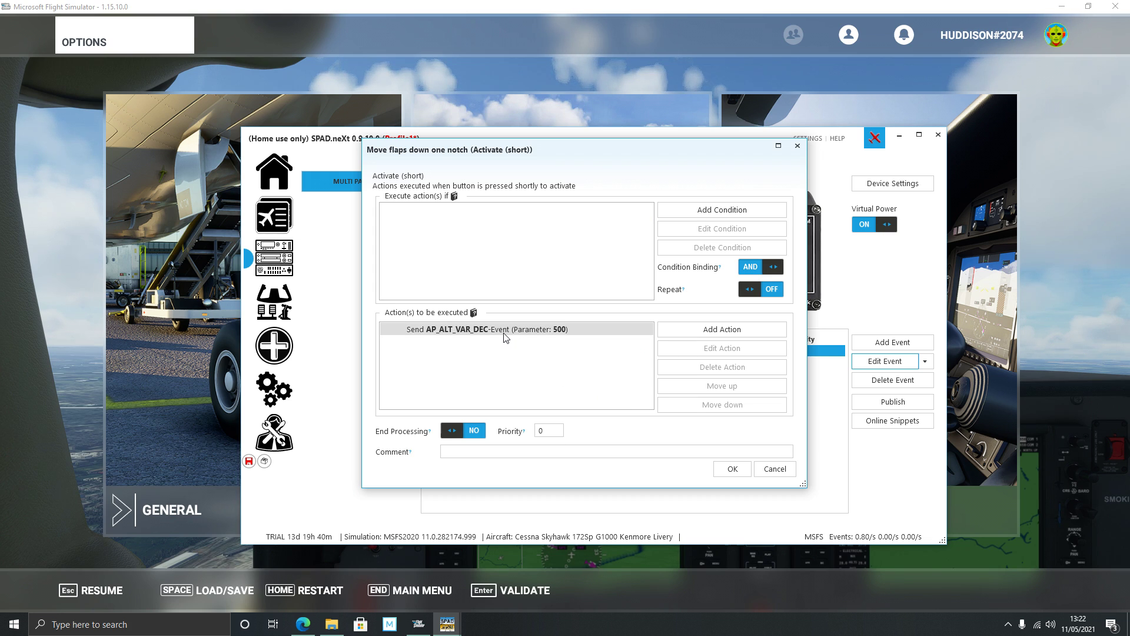
{"action": "left_click", "coordinate": [504, 332]}
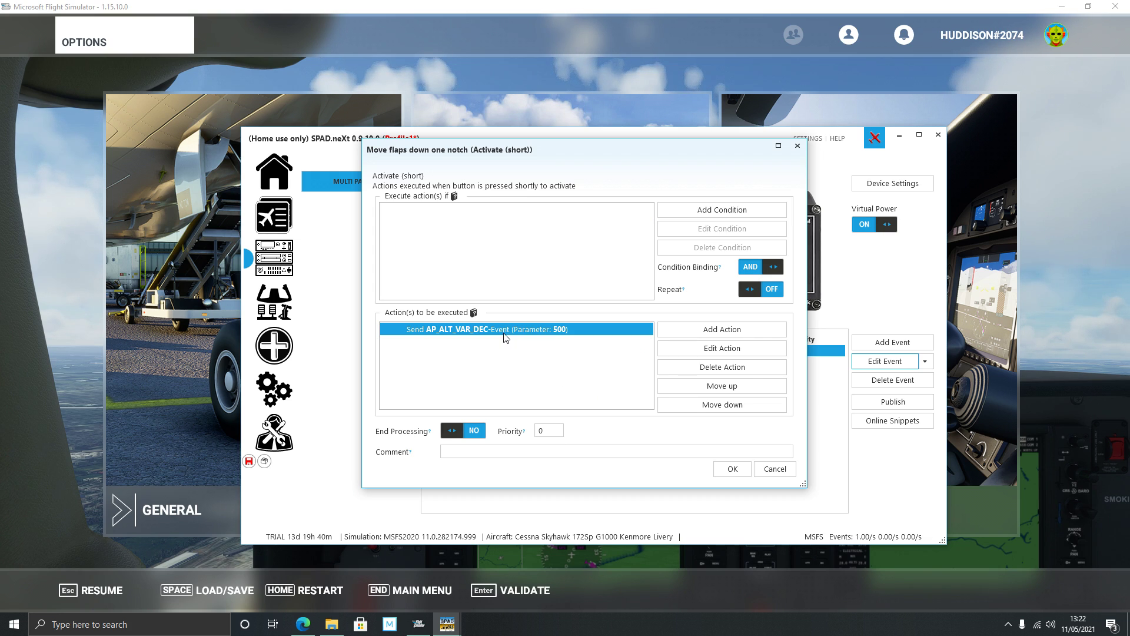
{"action": "left_click", "coordinate": [700, 354]}
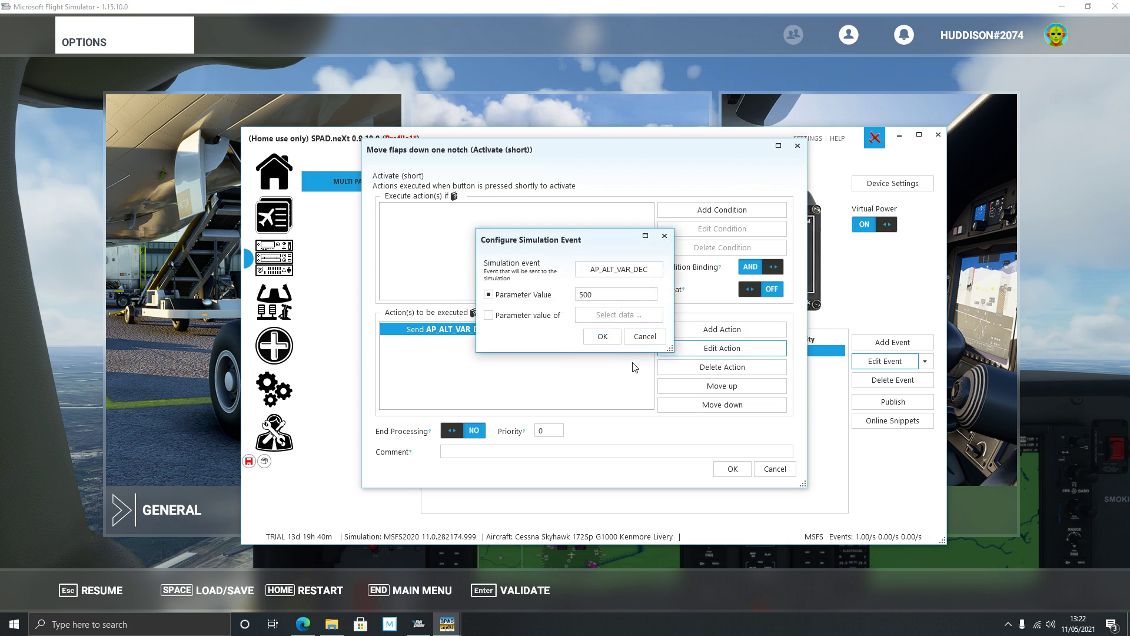
{"action": "double_click", "coordinate": [615, 295]}
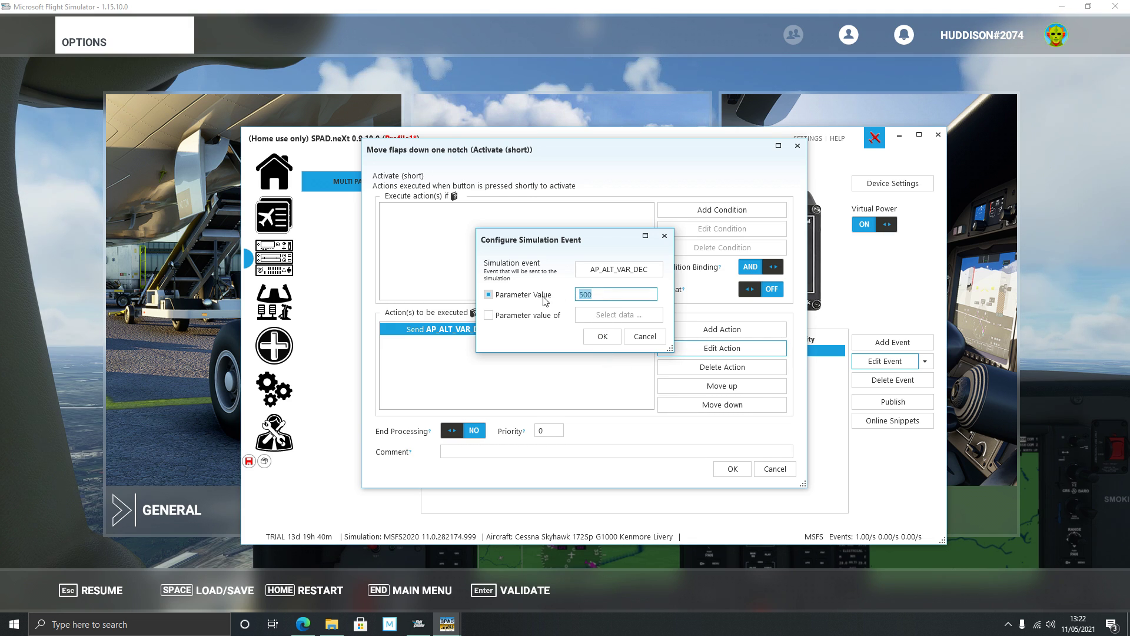
{"action": "type", "text": "1"}
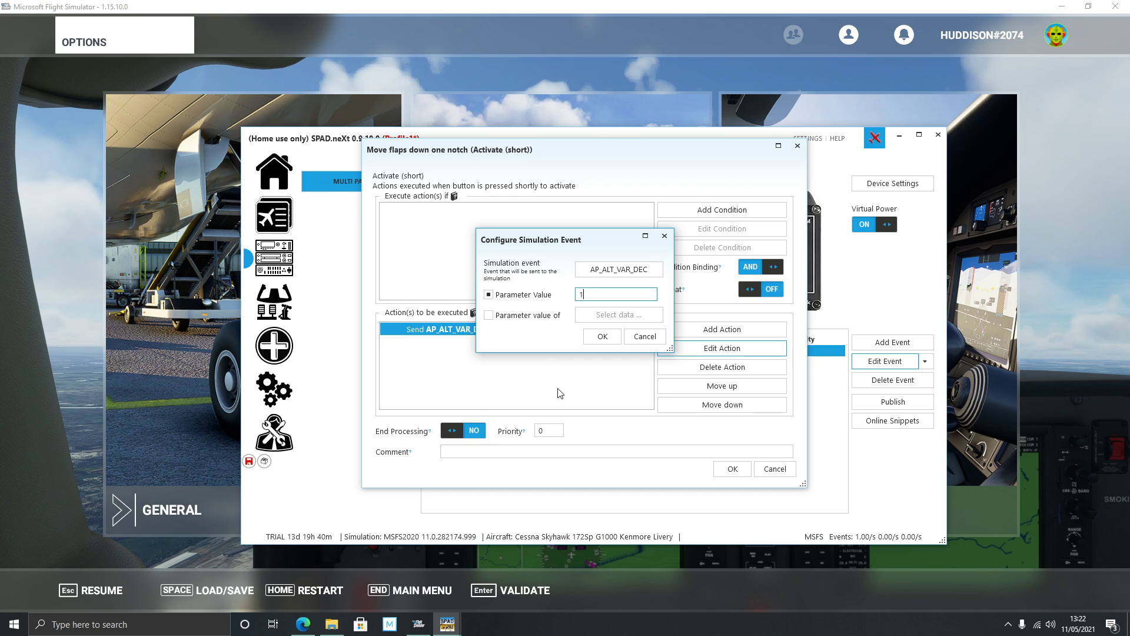
{"action": "type", "text": "000"}
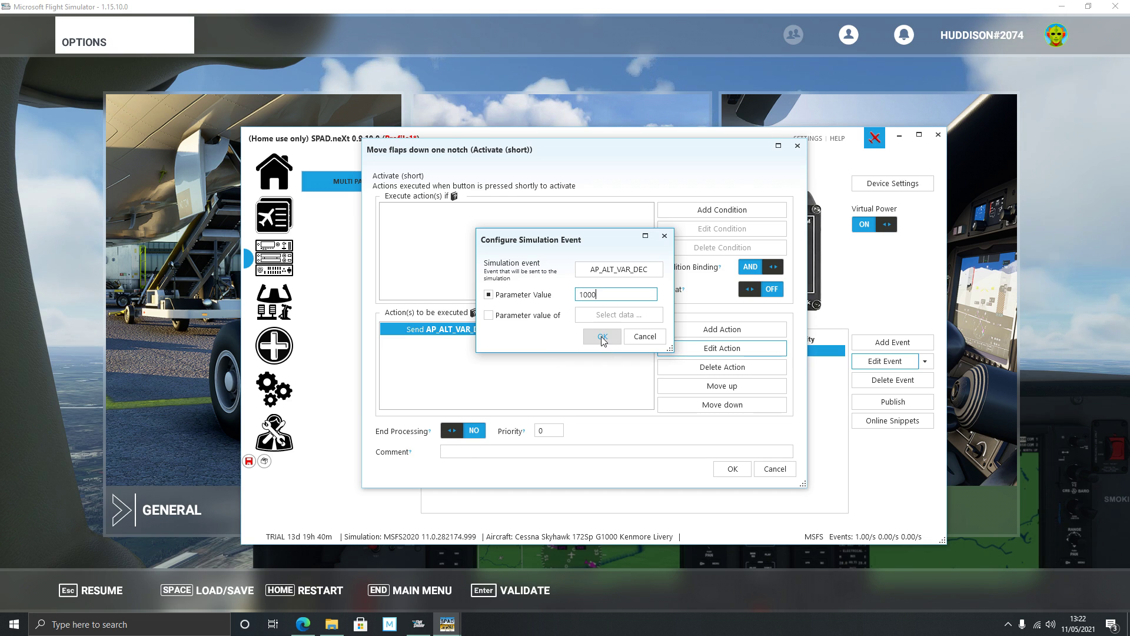
{"action": "left_click", "coordinate": [603, 337]}
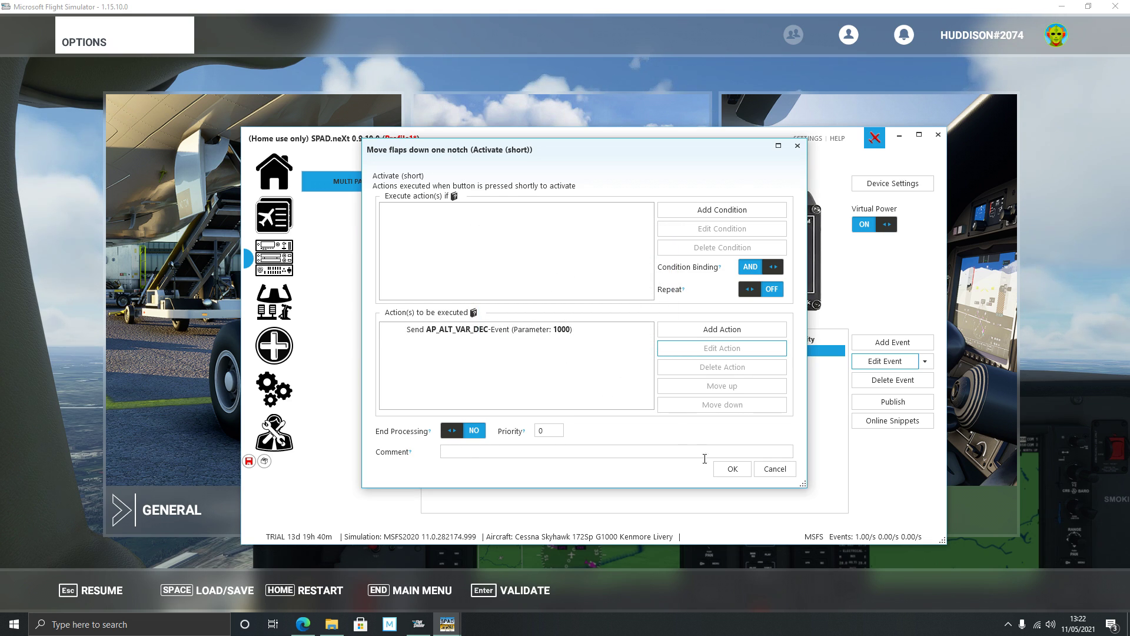
{"action": "left_click", "coordinate": [732, 470]}
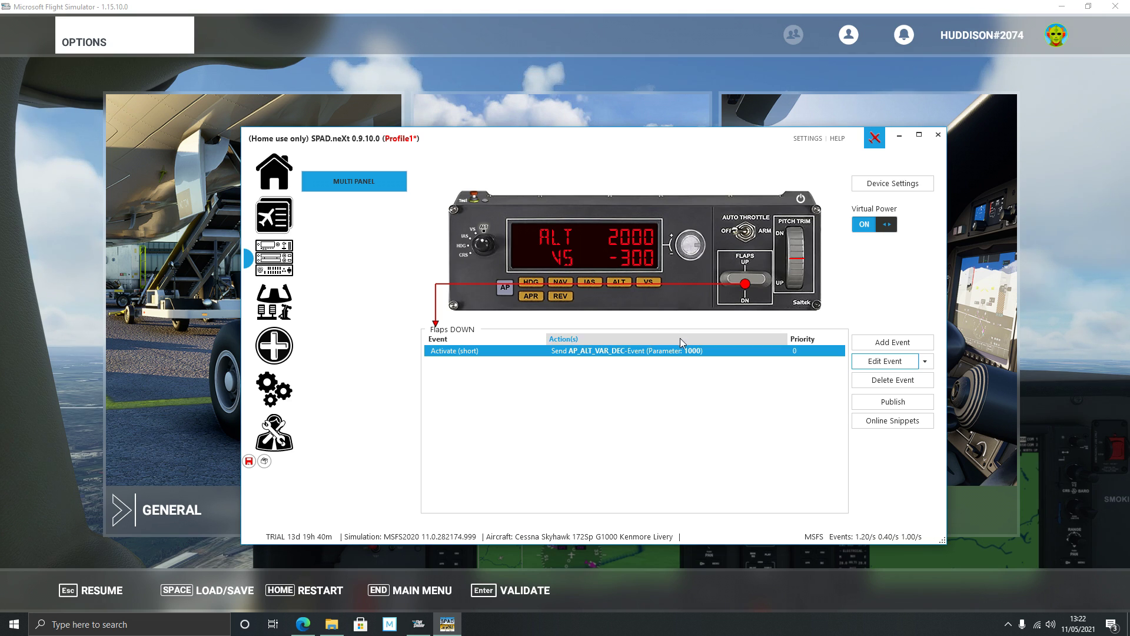
- Load the SIMCONNECT online snippet "speedo" onto the Multi Panel's Flaps UP switch
{"action": "left_click", "coordinate": [755, 274]}
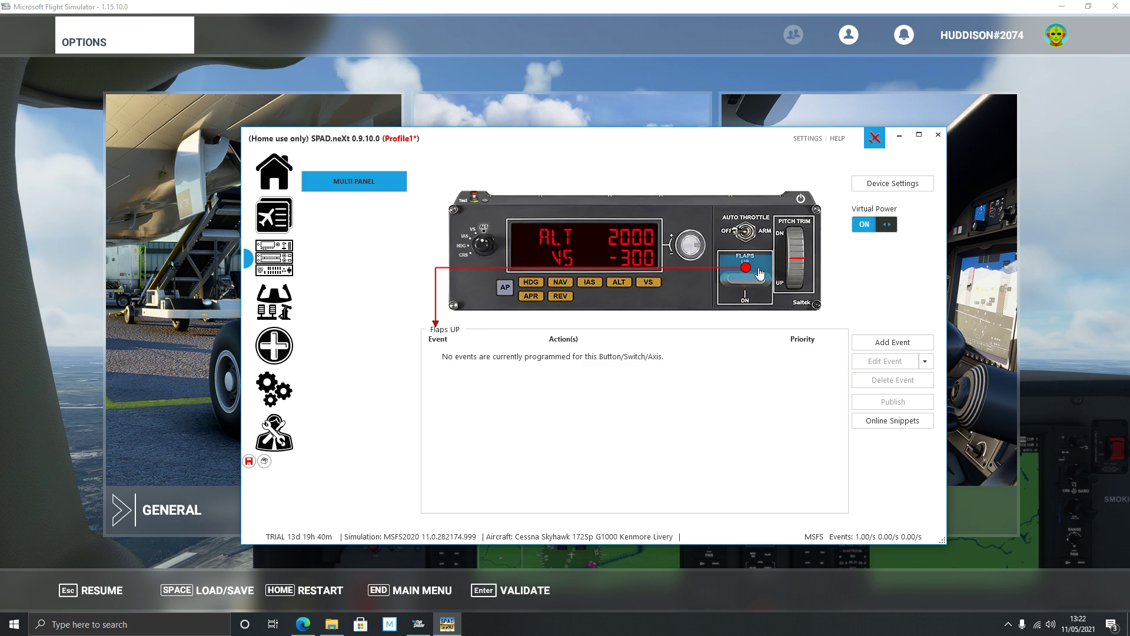
{"action": "left_click", "coordinate": [895, 420]}
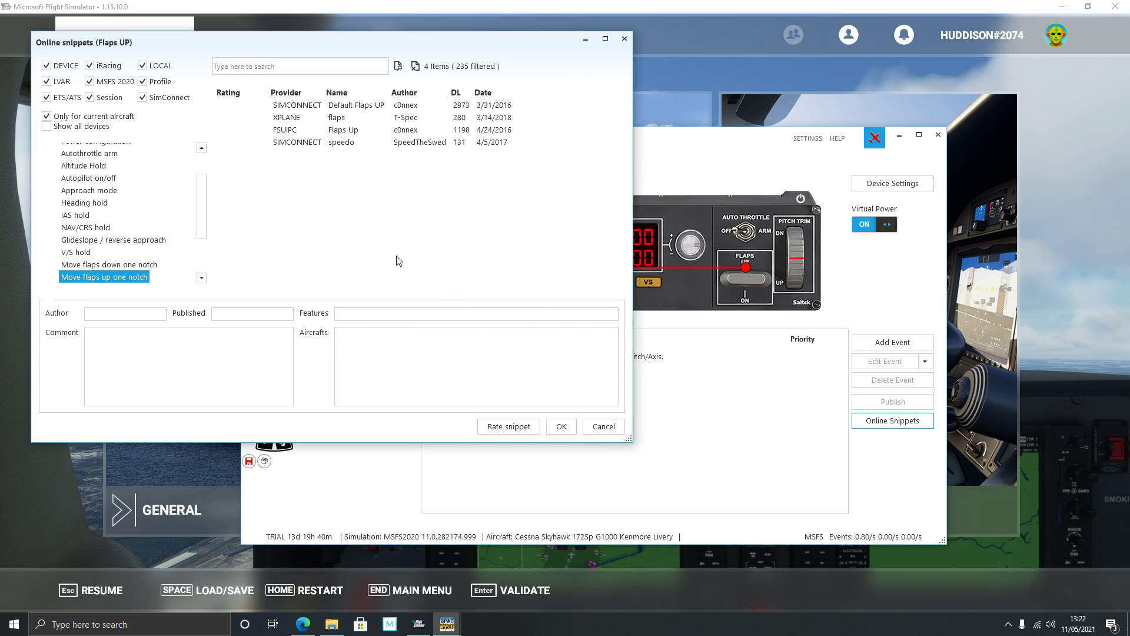
{"action": "left_click", "coordinate": [346, 147]}
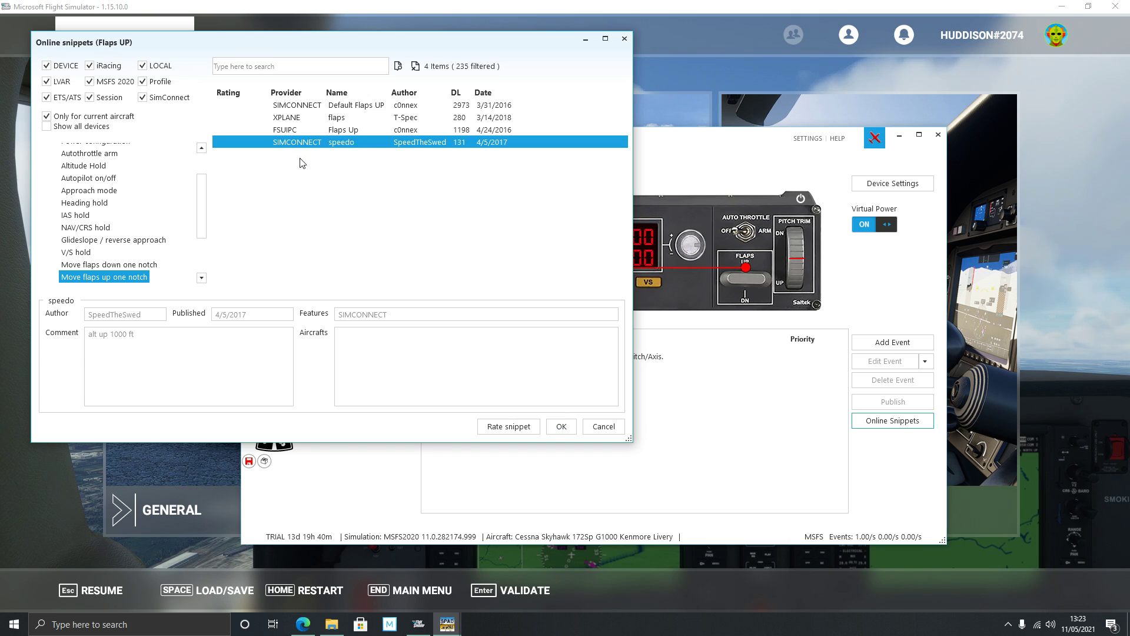
{"action": "left_click", "coordinate": [567, 426]}
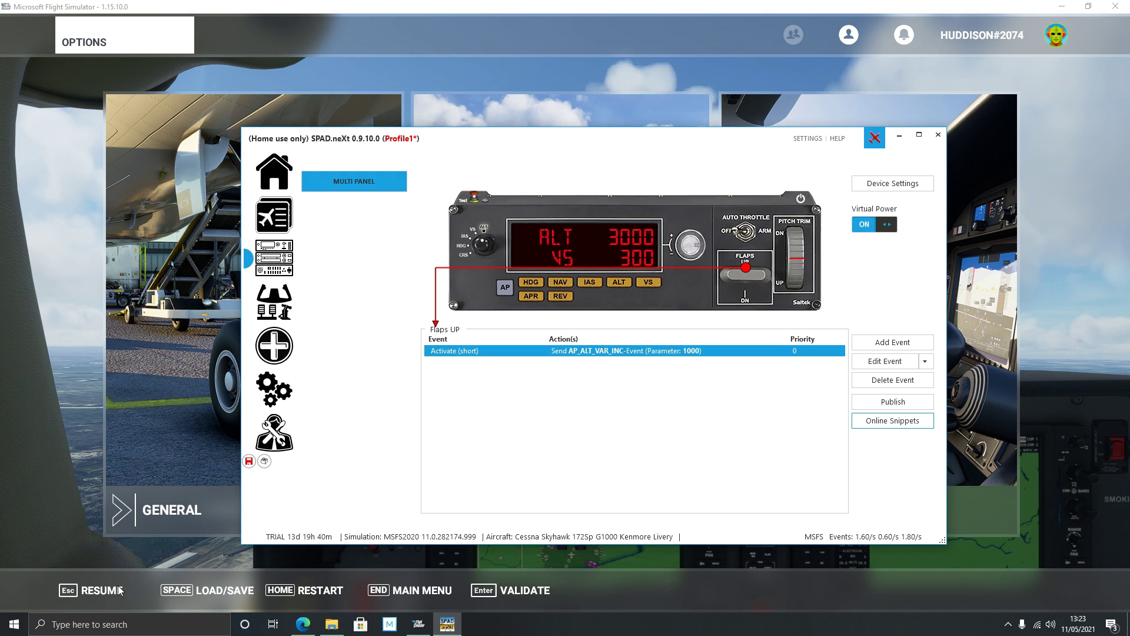
- Switch to Microsoft Flight Simulator and resume the flight to check the reassigned flaps switch
{"action": "left_click", "coordinate": [69, 533]}
{"action": "left_click", "coordinate": [91, 590]}
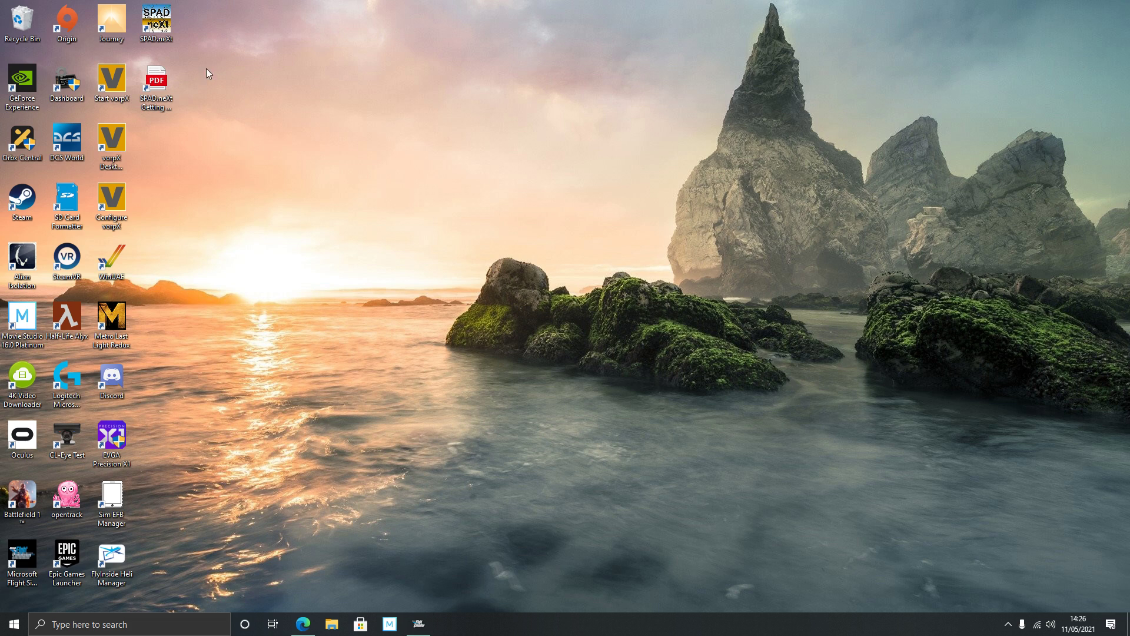
- Launch SPAD.neXt as administrator from the desktop and assign the active profile to the Cessna Skyhawk 172Sp G1000 Kenmore Livery
{"action": "right_click", "coordinate": [169, 28]}
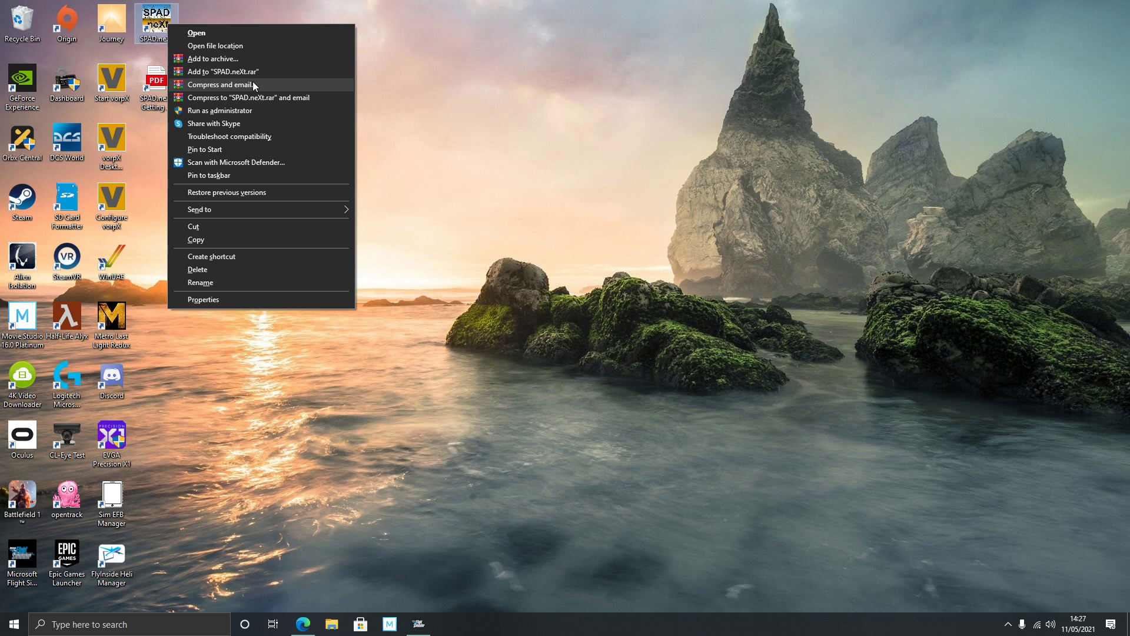
{"action": "left_click", "coordinate": [261, 112]}
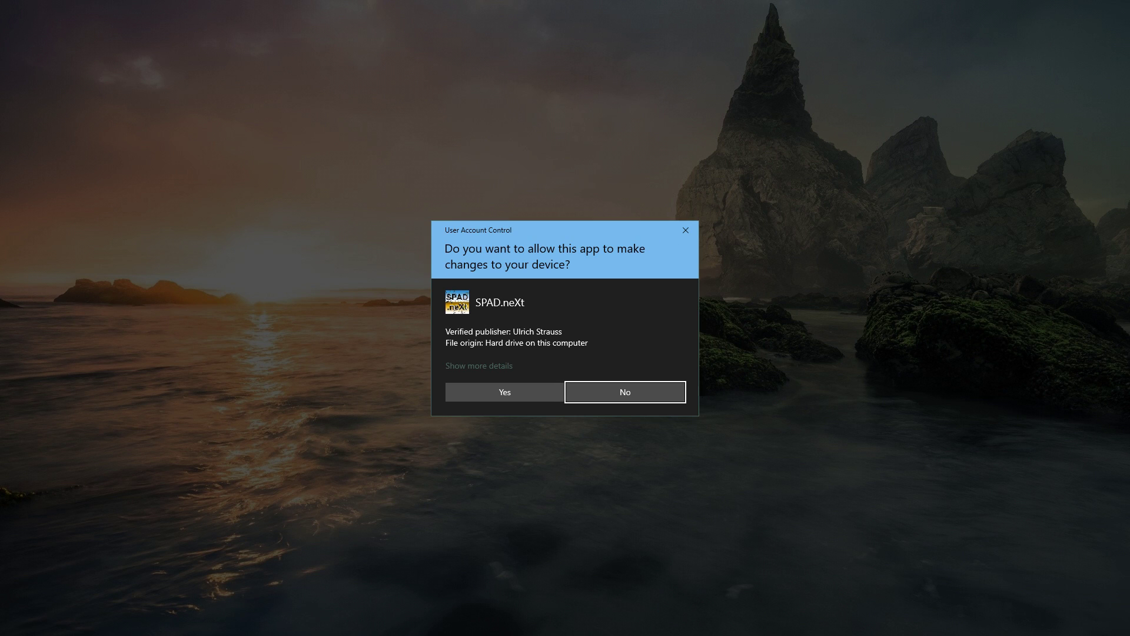
{"action": "left_click", "coordinate": [527, 396]}
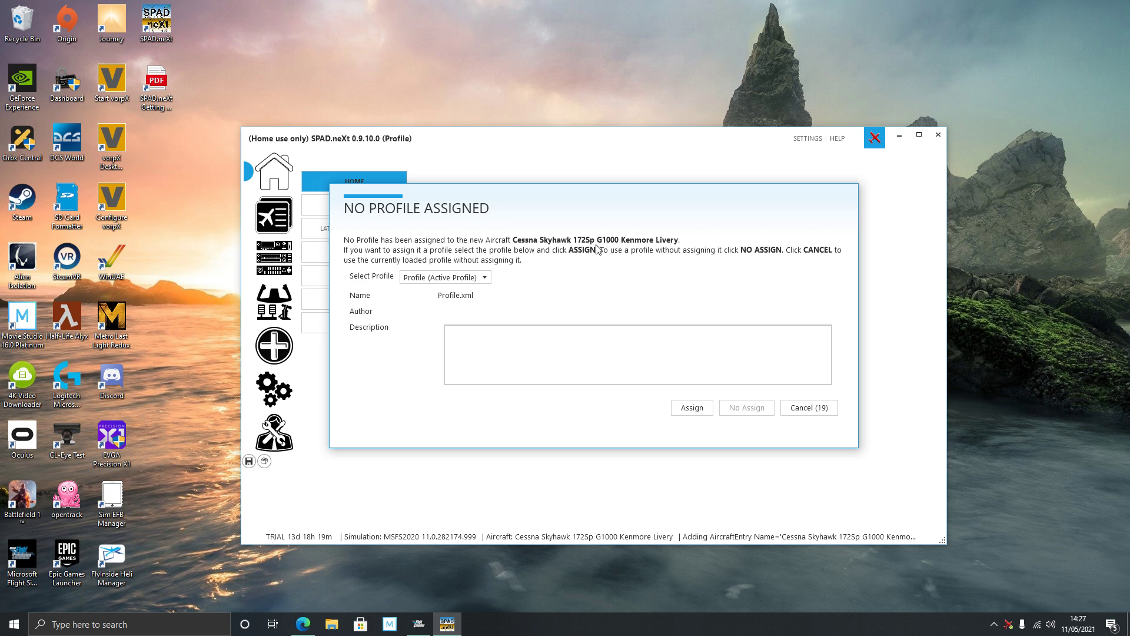
{"action": "left_click", "coordinate": [703, 408]}
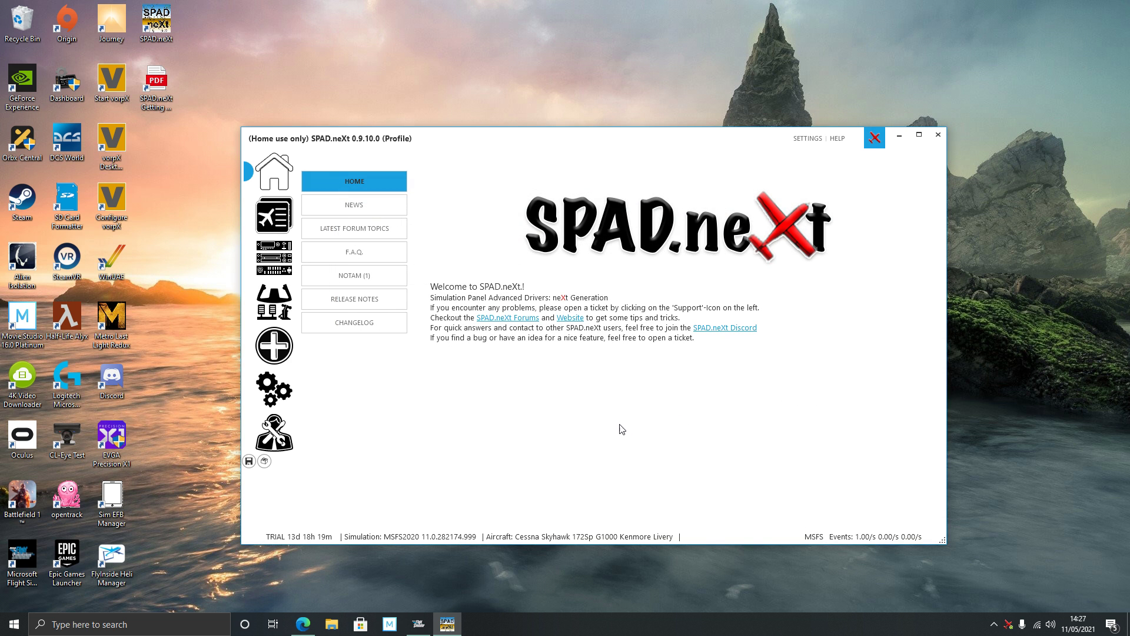
- Resume the flight in Microsoft Flight Simulator to check the cockpit, pause it, and return to SPAD.neXt
{"action": "left_click", "coordinate": [419, 623]}
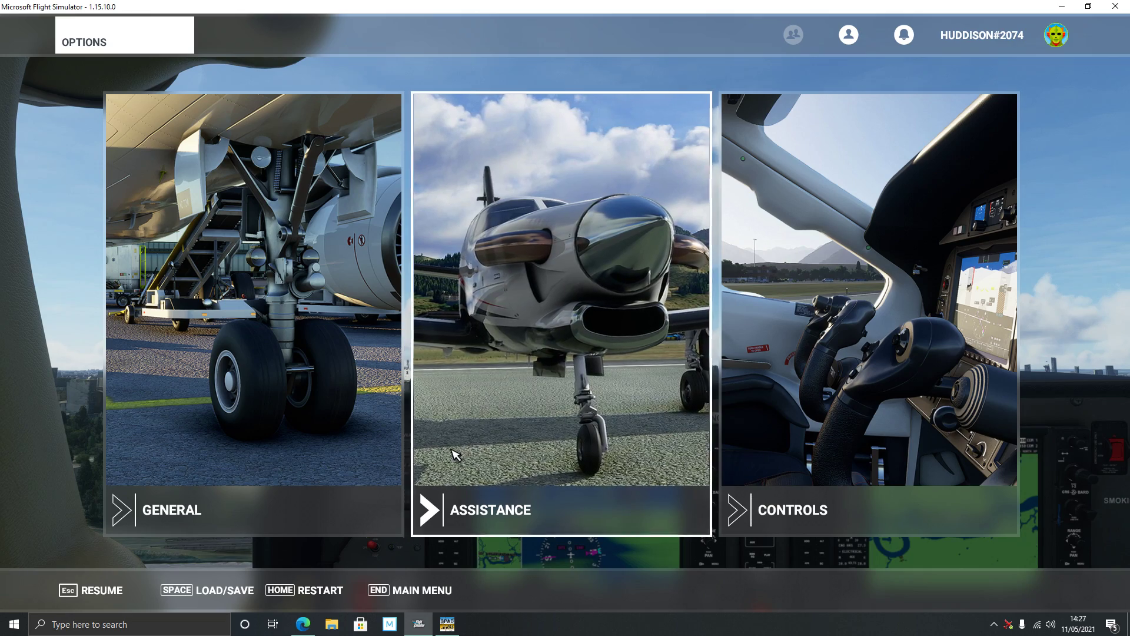
{"action": "left_click", "coordinate": [125, 590]}
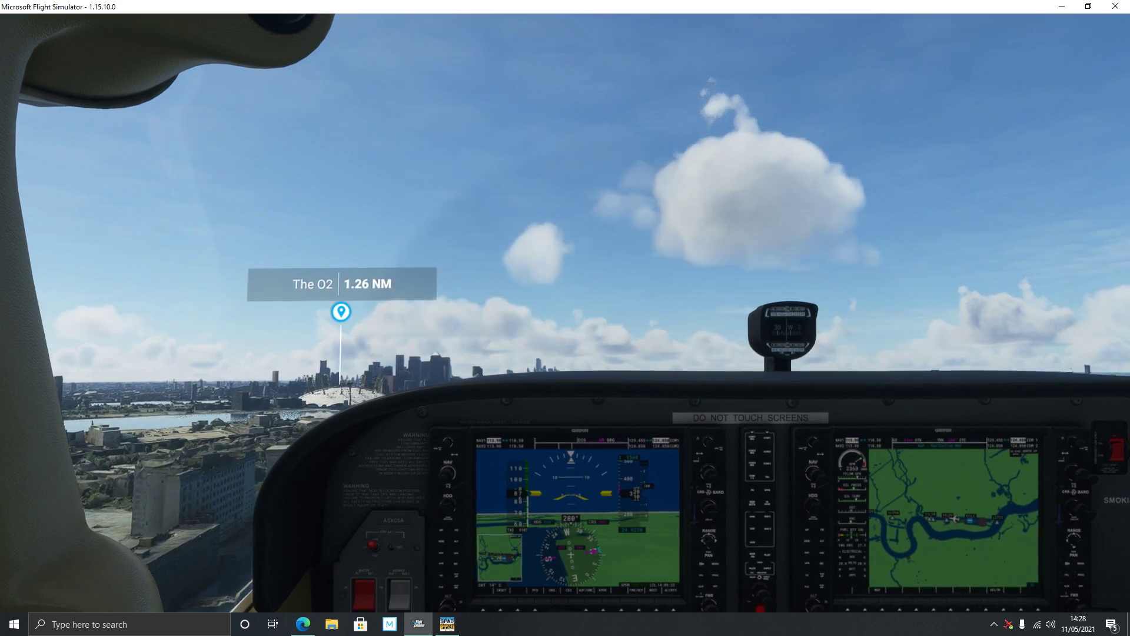
{"action": "key", "text": "Escape"}
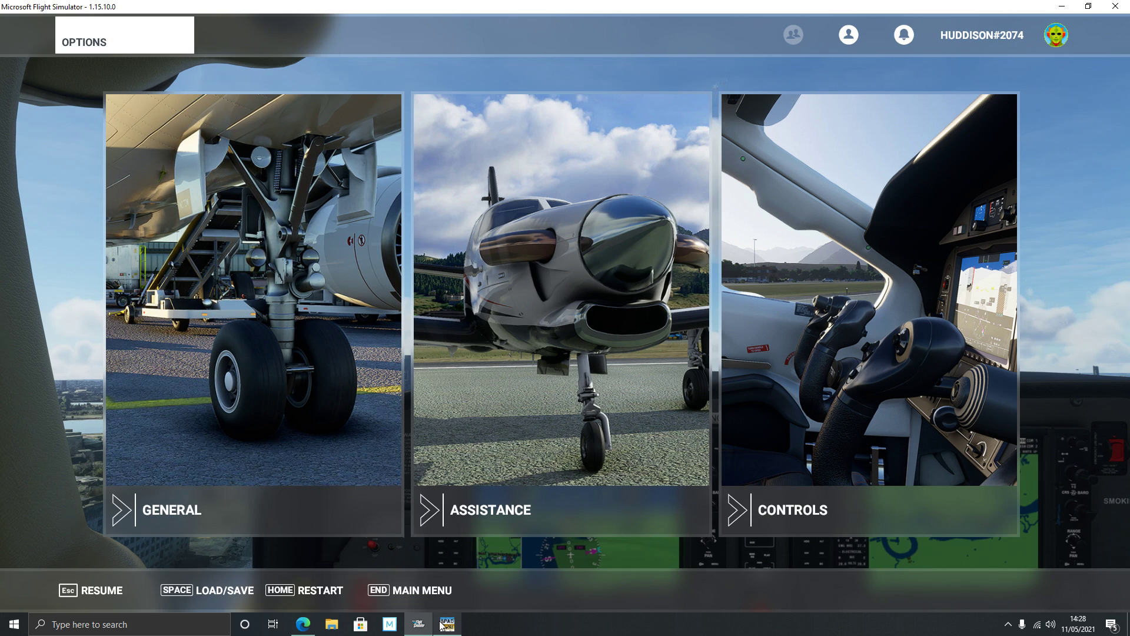
{"action": "mouse_move", "coordinate": [443, 625]}
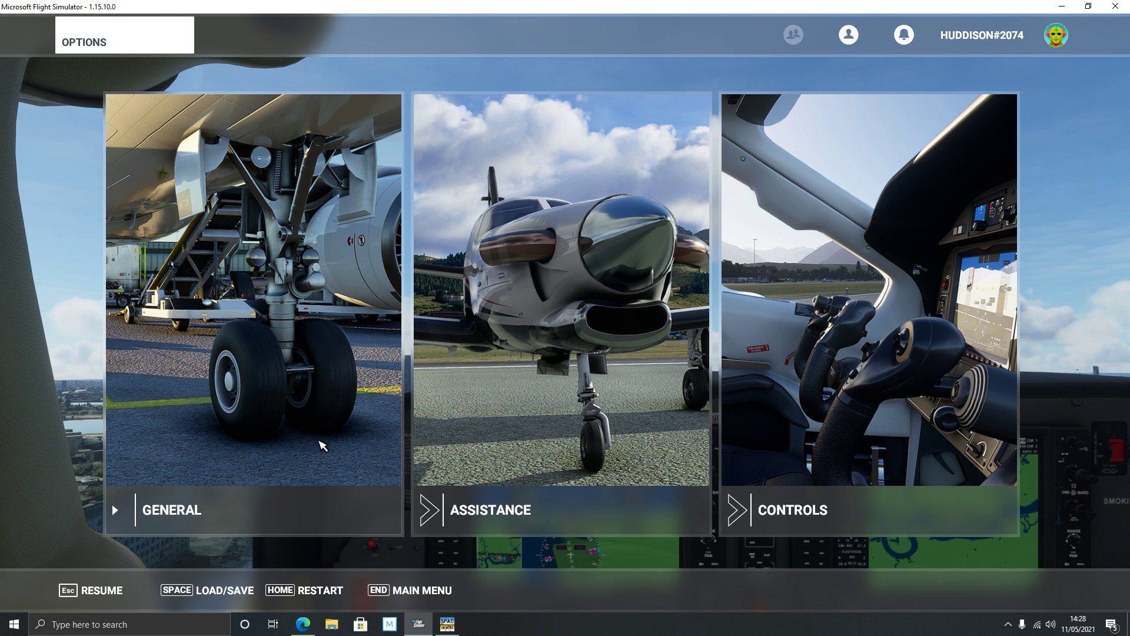
{"action": "left_click", "coordinate": [447, 624]}
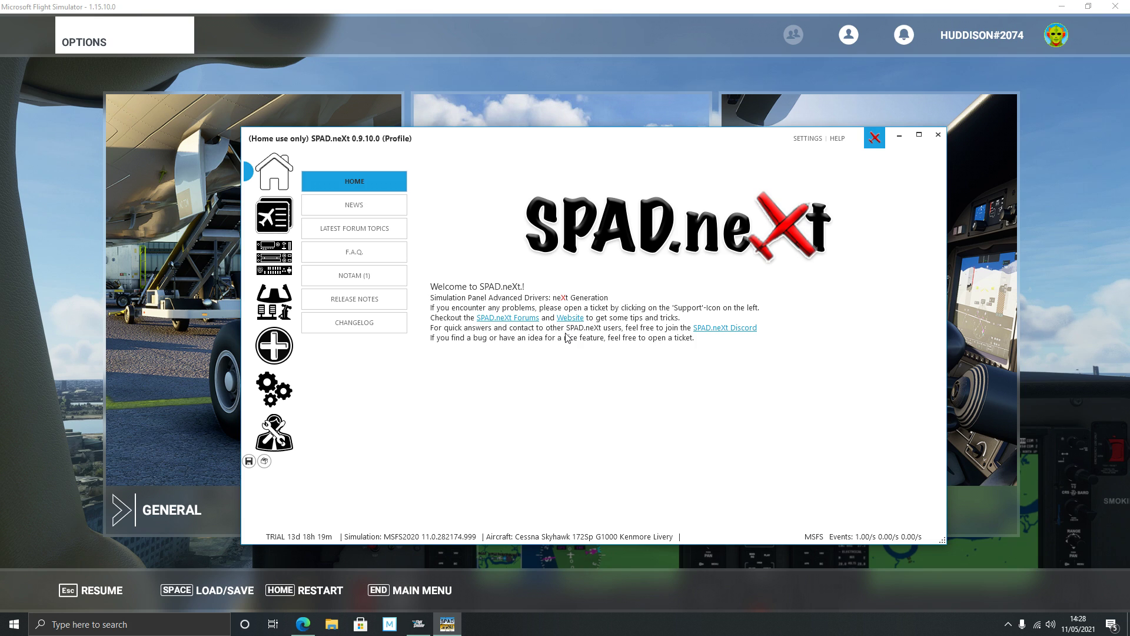
- Start the configuration wizard with SPAD.neXt and the simulation set to run on the same computer (local)
{"action": "left_click", "coordinate": [283, 397]}
{"action": "left_click", "coordinate": [379, 254]}
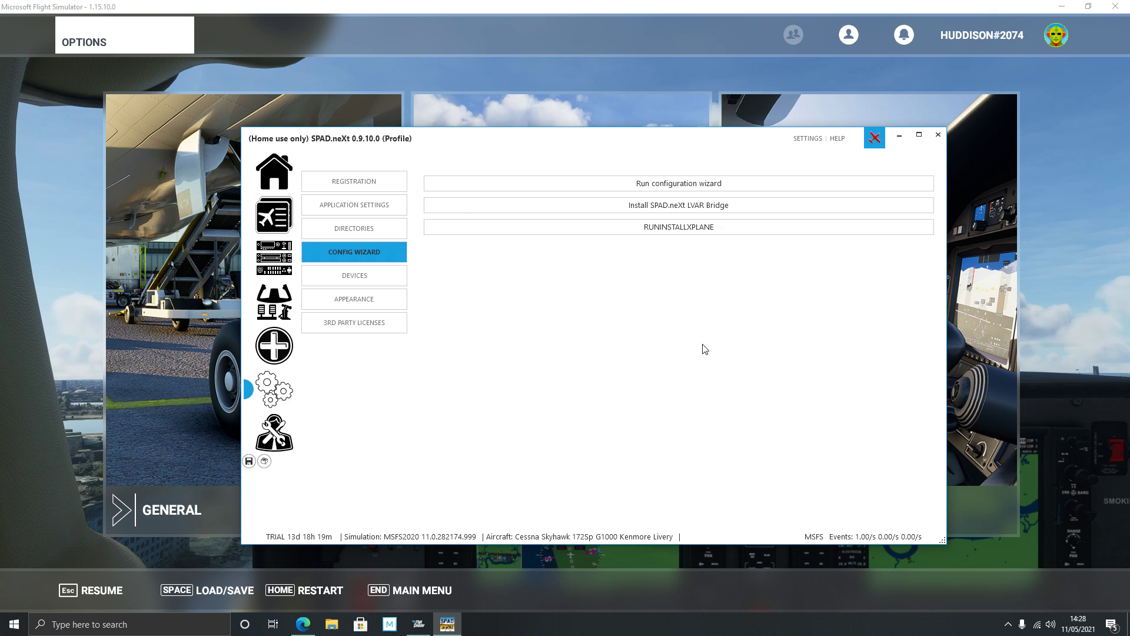
{"action": "left_click", "coordinate": [715, 184]}
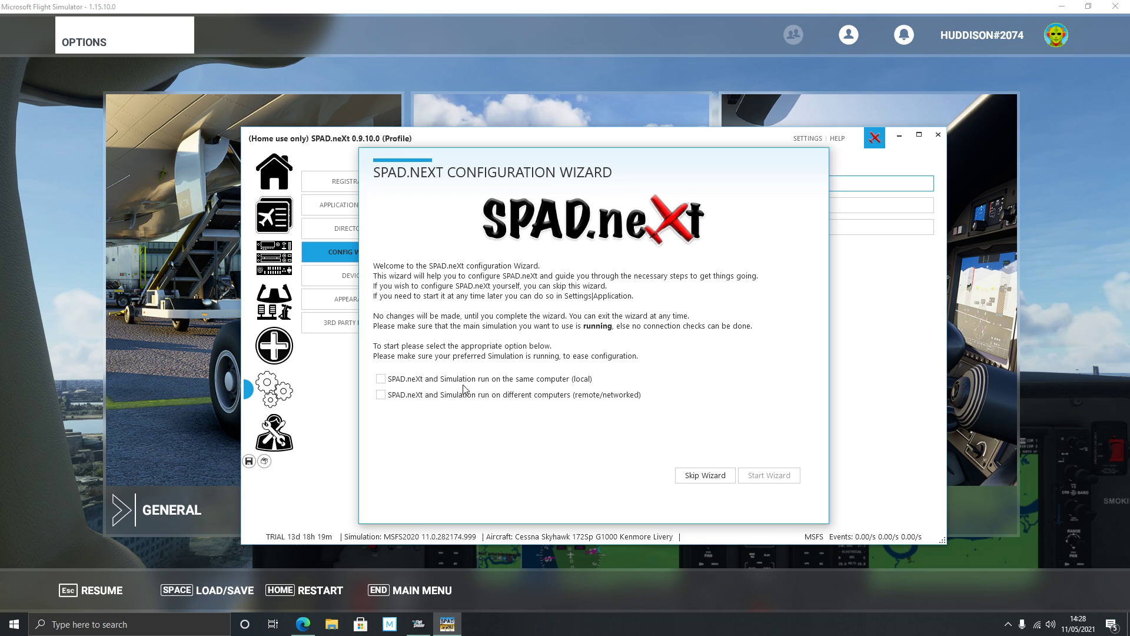
{"action": "left_click", "coordinate": [381, 379]}
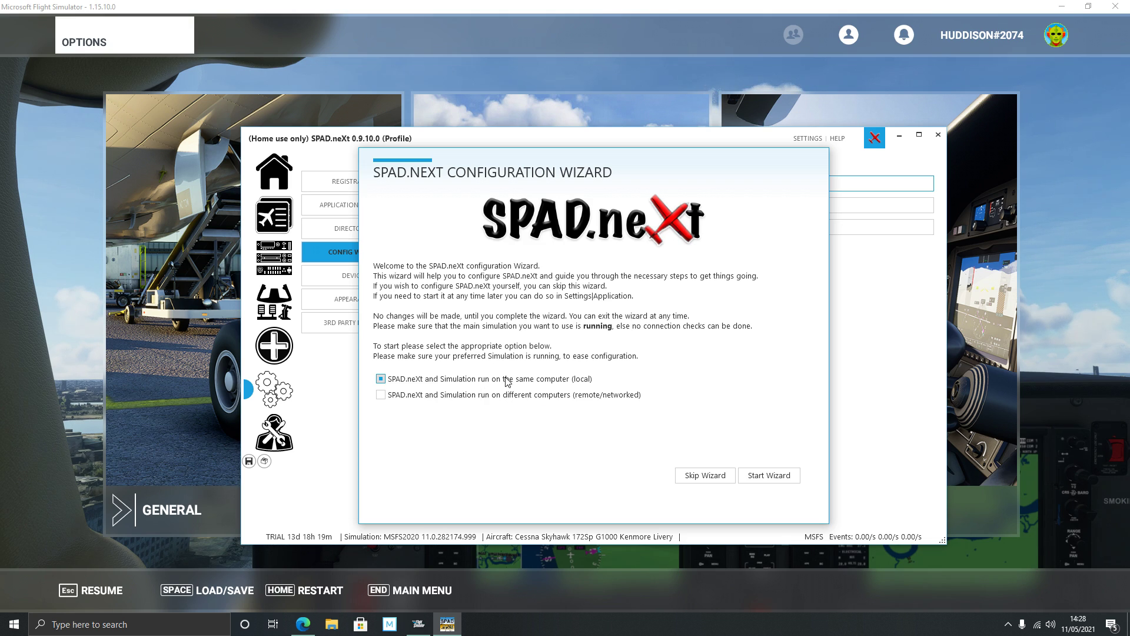
{"action": "left_click", "coordinate": [771, 477]}
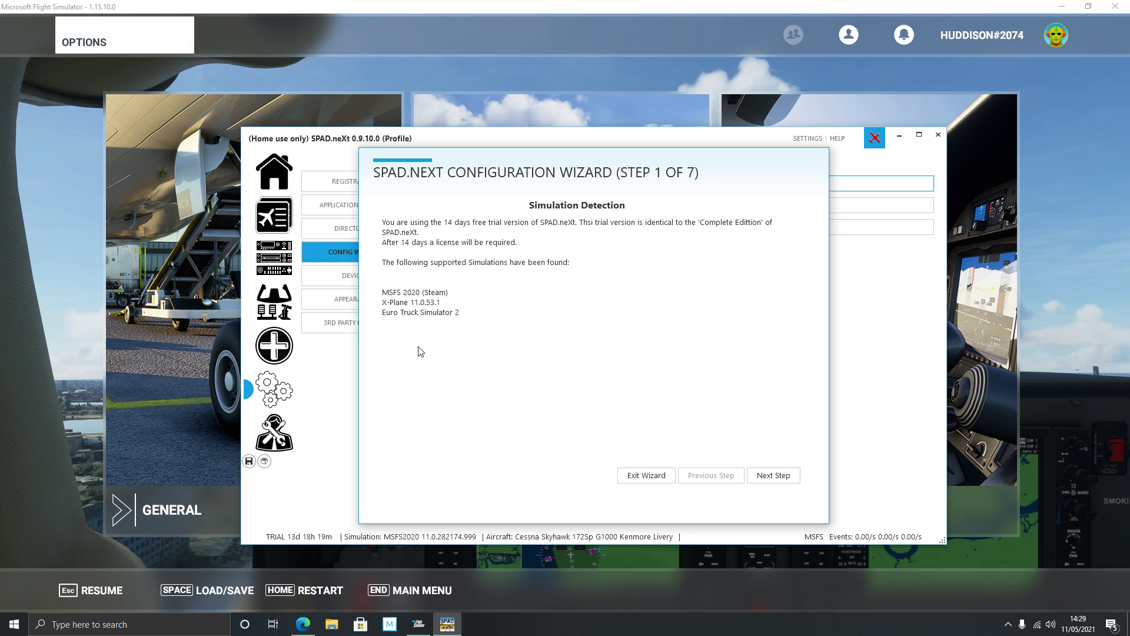
- Test the wizard's SimConnect connection to the simulator running on this computer and proceed to FSUIPC detection
{"action": "left_click", "coordinate": [783, 478]}
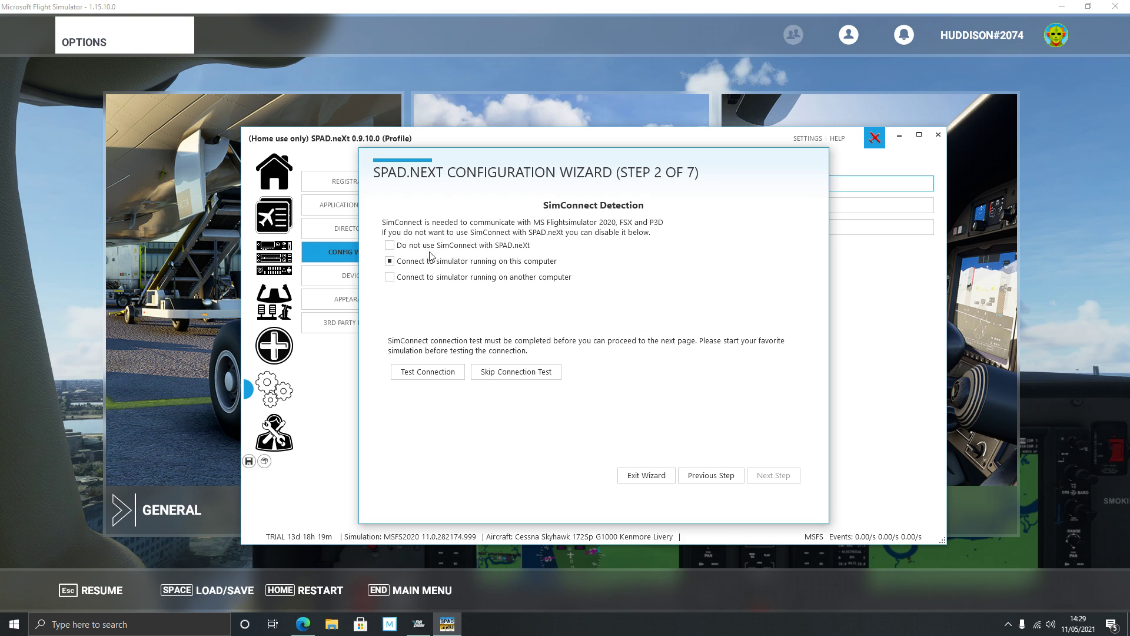
{"action": "left_click", "coordinate": [441, 372]}
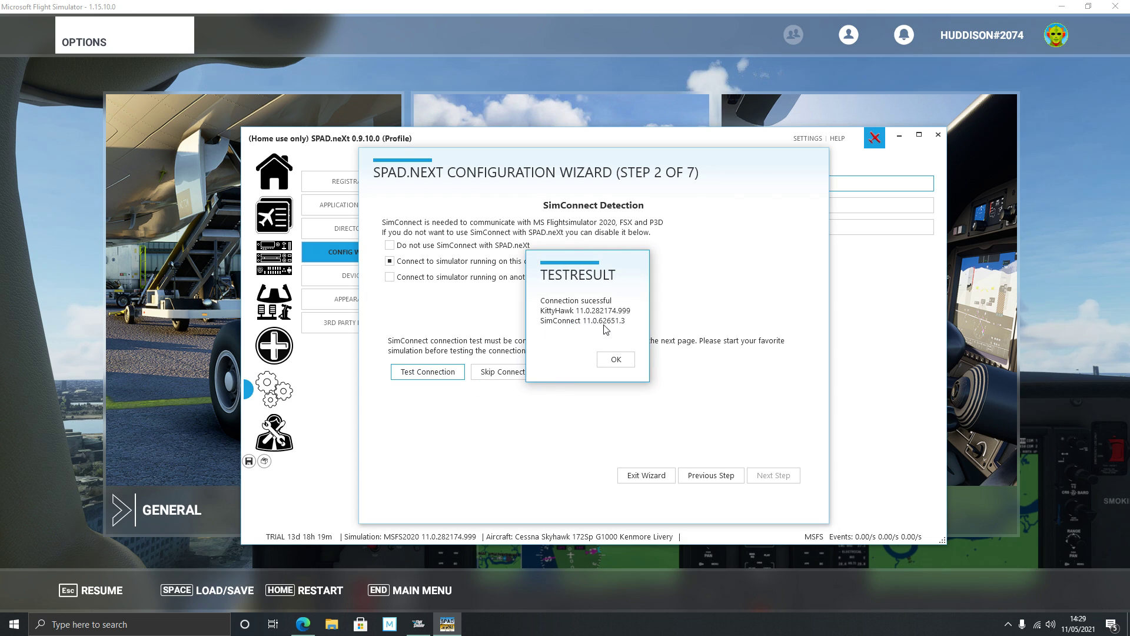
{"action": "left_click", "coordinate": [619, 358]}
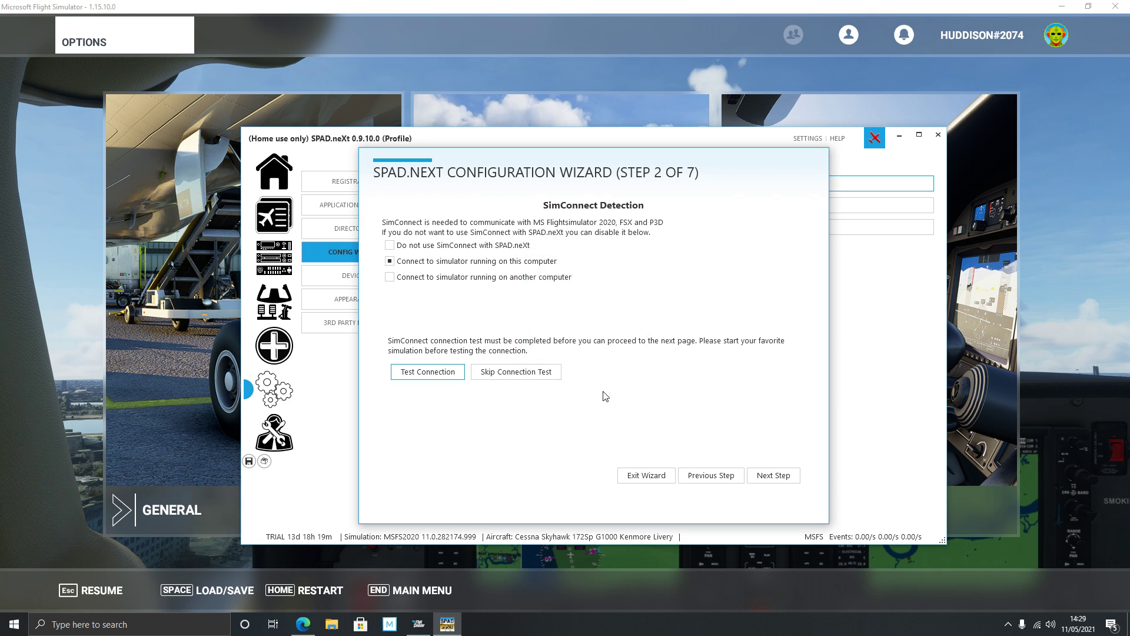
{"action": "left_click", "coordinate": [767, 475]}
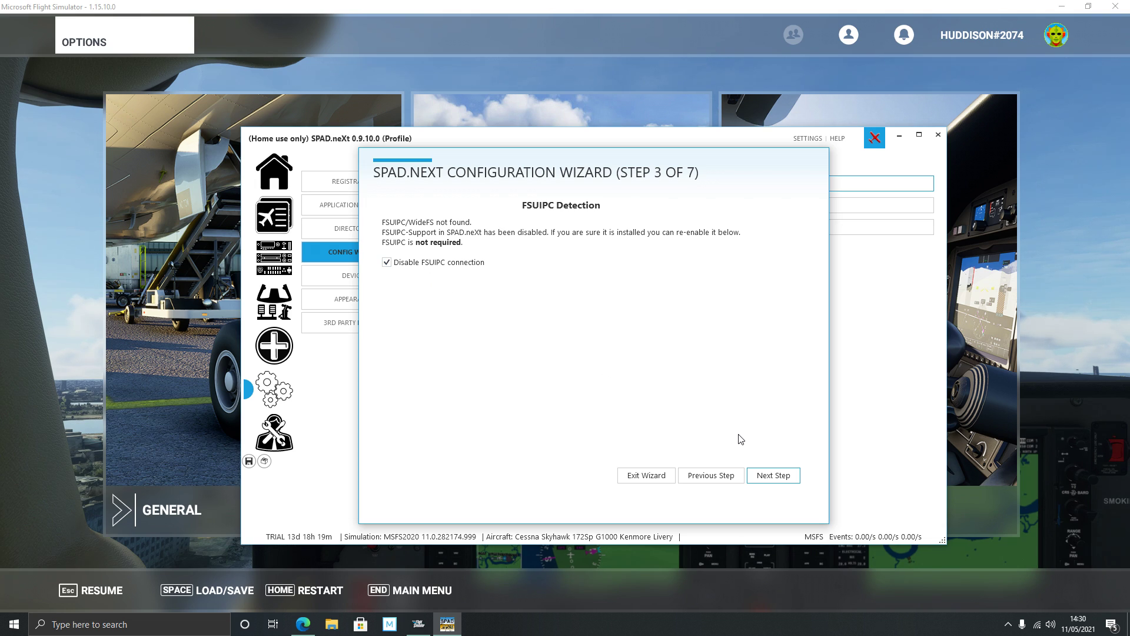
- Keep the FSUIPC connection disabled, turn off X-Plane support, and proceed to the wizard's settings overview
{"action": "left_click", "coordinate": [767, 476]}
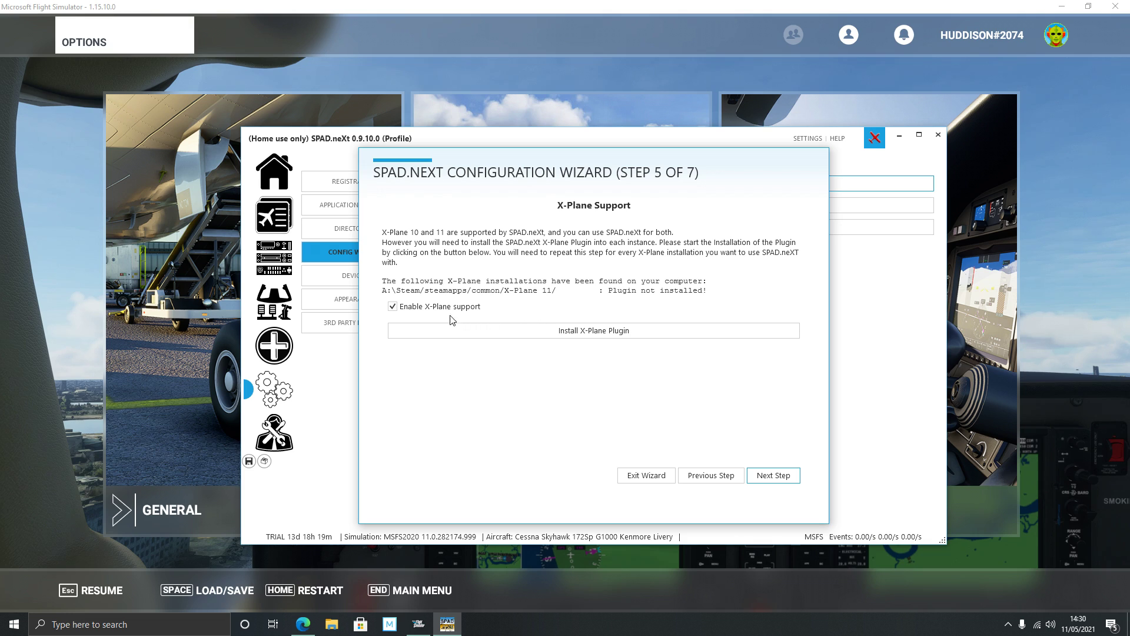
{"action": "left_click", "coordinate": [435, 310]}
{"action": "left_click", "coordinate": [776, 478]}
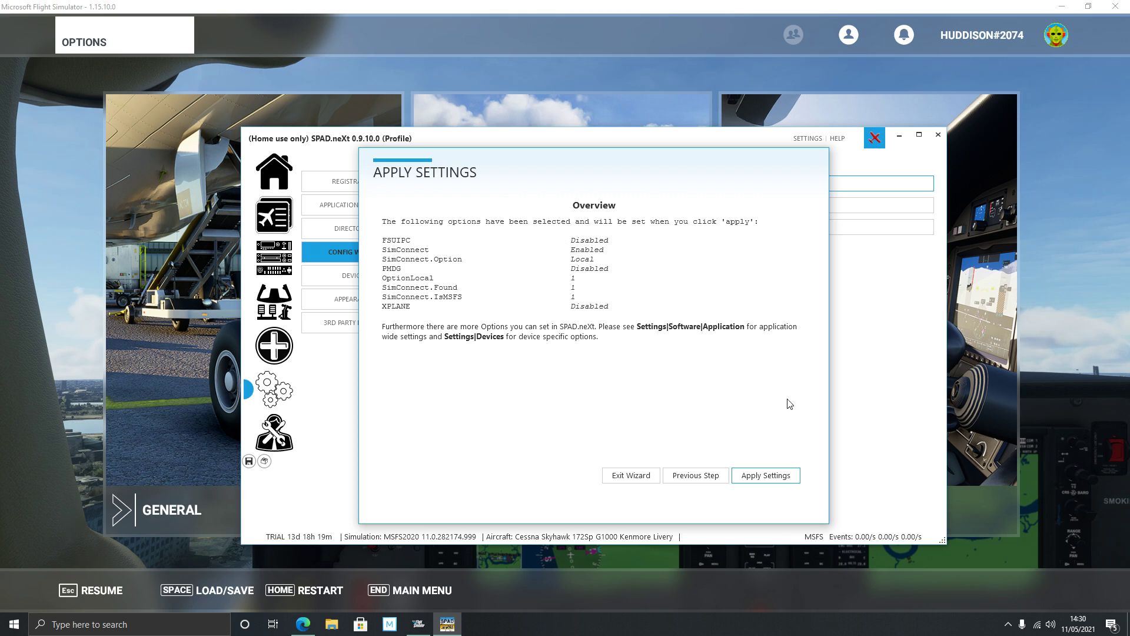
- Apply the selected wizard settings, complete the configuration wizard, and dismiss the restart notice
{"action": "left_click", "coordinate": [778, 478]}
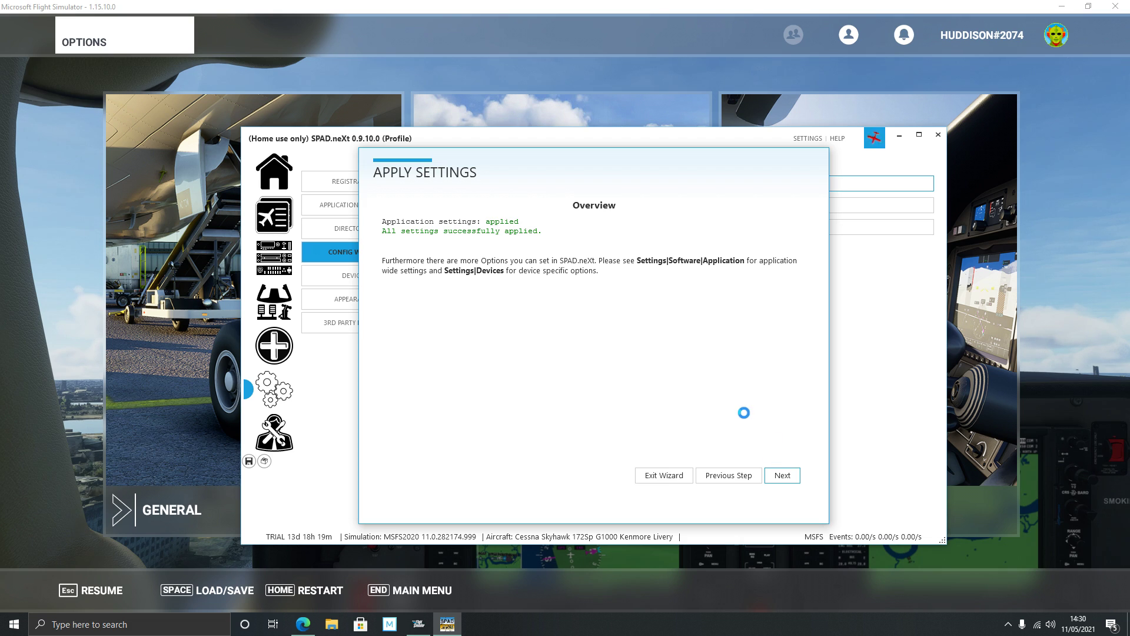
{"action": "left_click", "coordinate": [783, 477]}
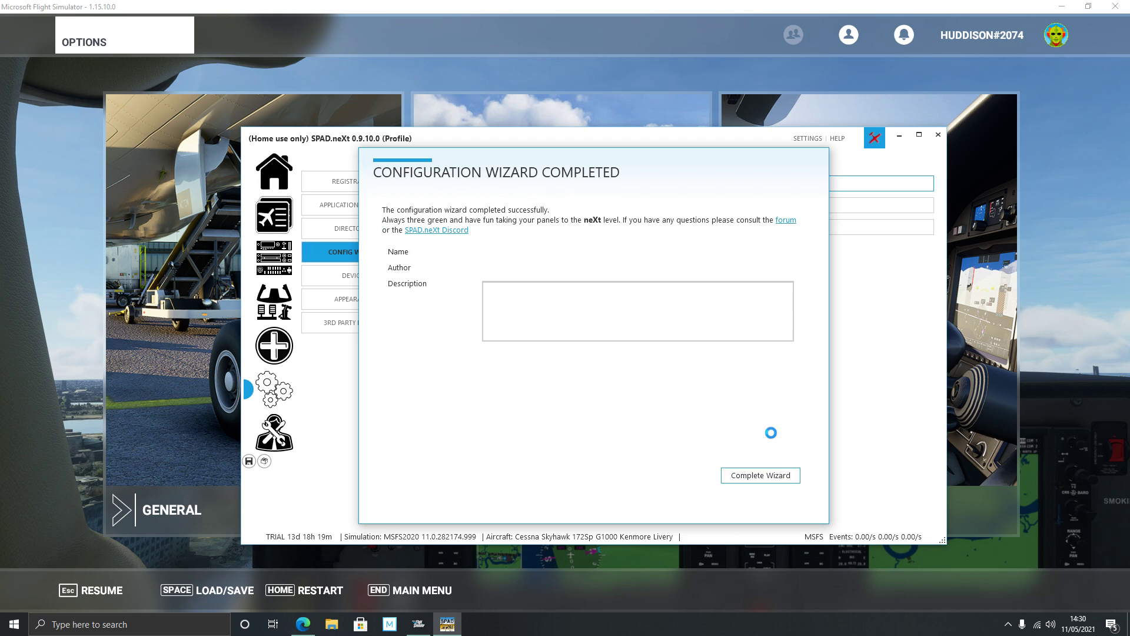
{"action": "left_click", "coordinate": [765, 477]}
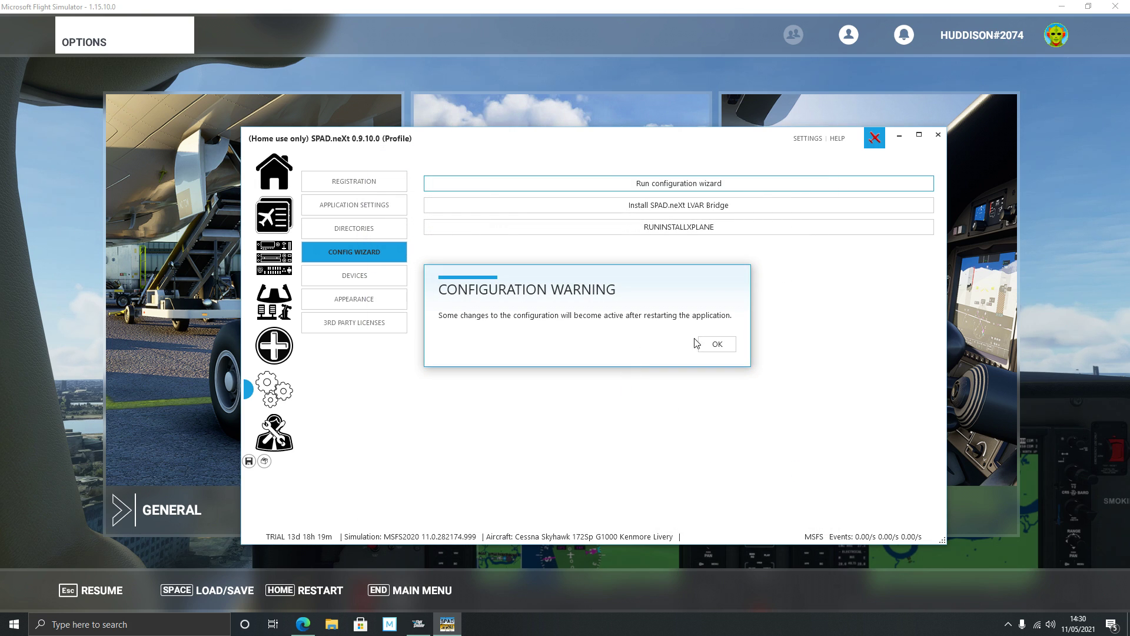
{"action": "left_click", "coordinate": [722, 346]}
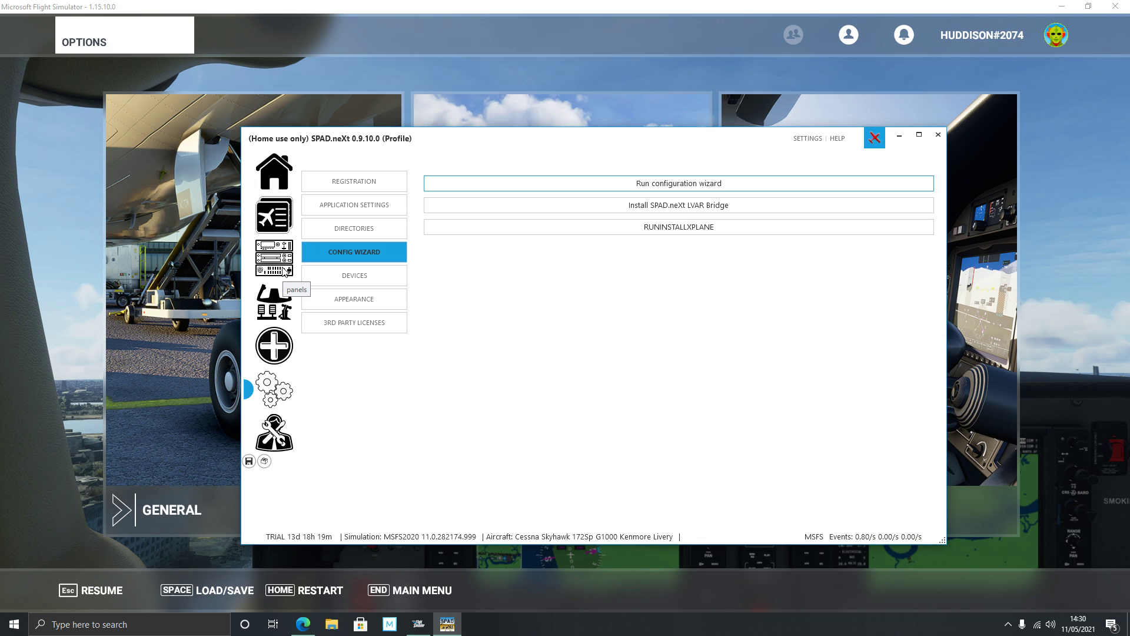
- Set up the unconfigured Multi Panel with the "default - Autopilot KAP140" configuration
{"action": "left_click", "coordinate": [284, 271]}
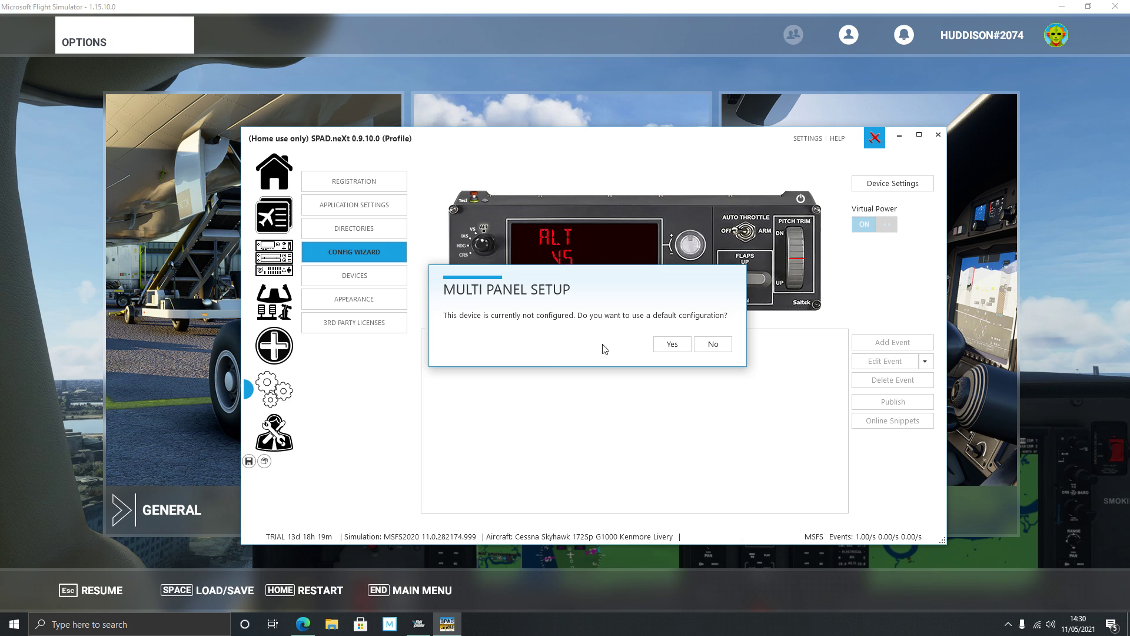
{"action": "left_click", "coordinate": [670, 345]}
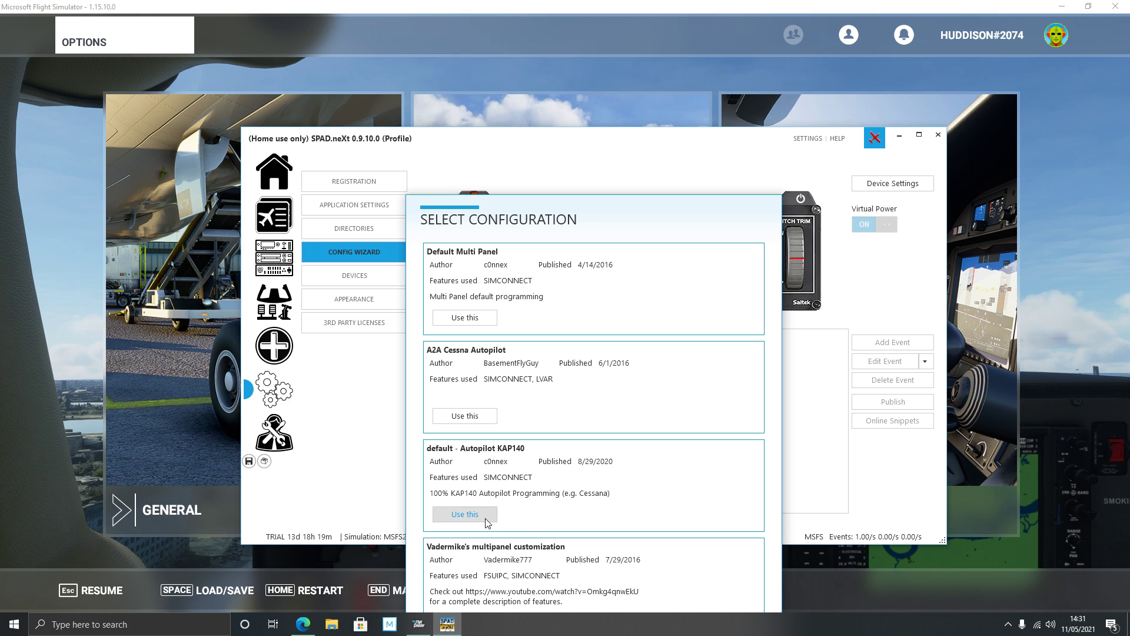
{"action": "left_click", "coordinate": [465, 514]}
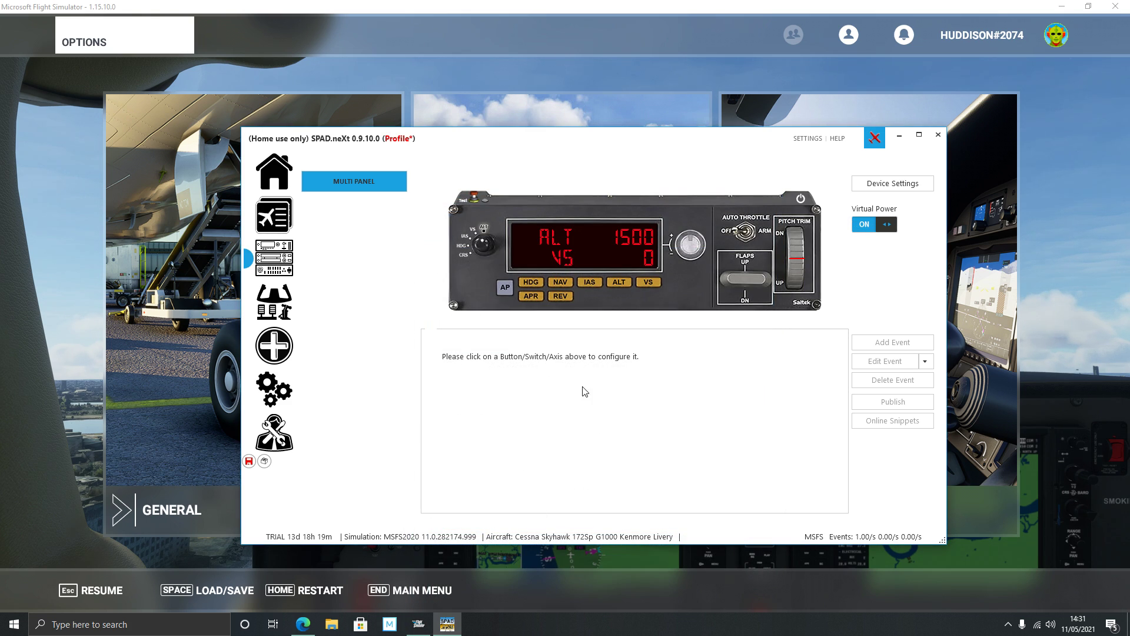
- Review the events assigned to the Multi Panel's AP and IAS buttons, ALT selector, Flaps DOWN switch and pitch trim wheel
{"action": "left_click", "coordinate": [505, 288]}
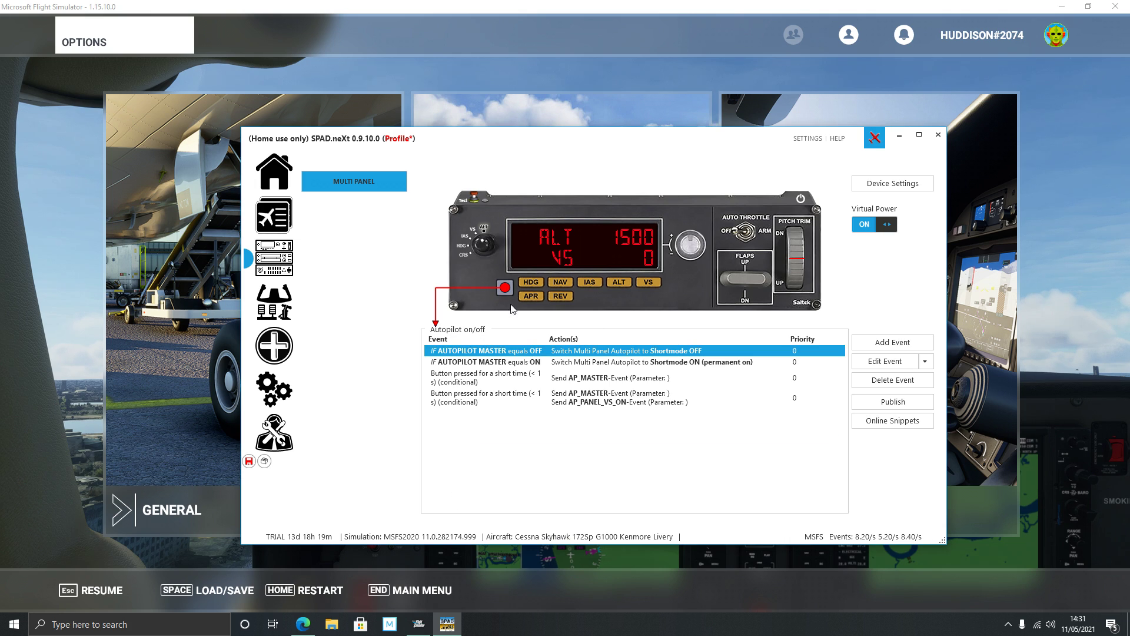
{"action": "left_click", "coordinate": [588, 287]}
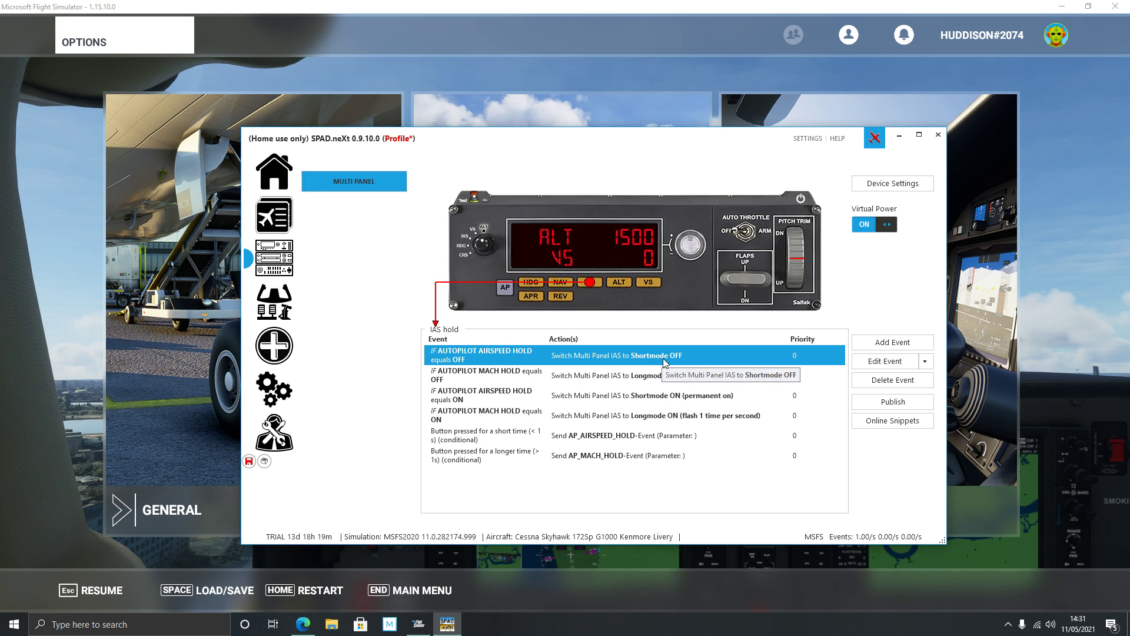
{"action": "left_click", "coordinate": [499, 254]}
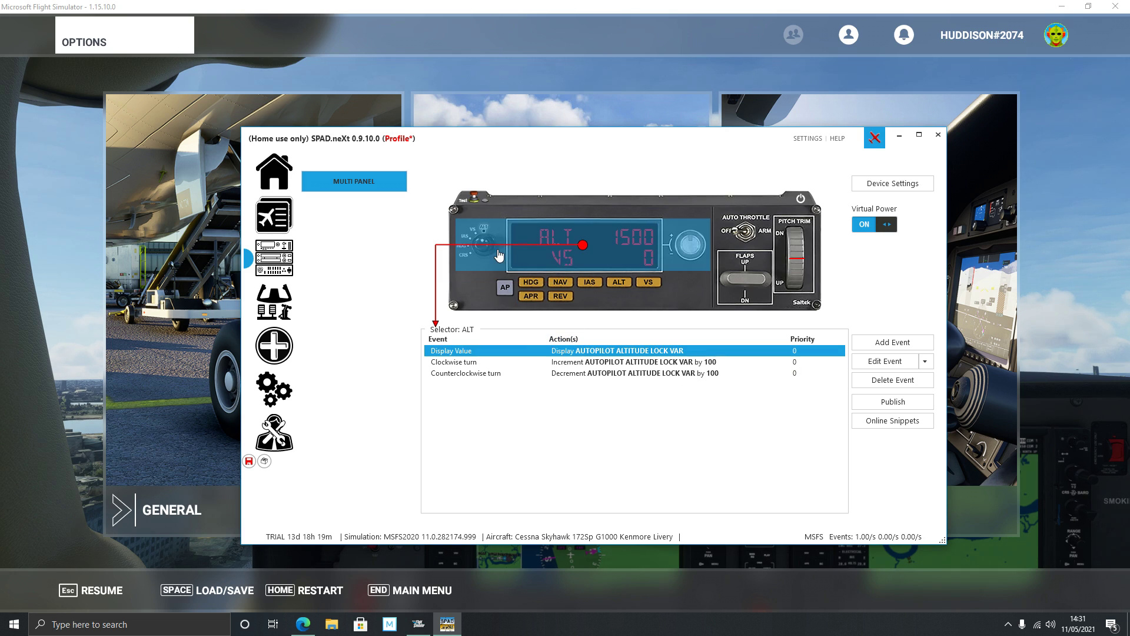
{"action": "left_click", "coordinate": [738, 291]}
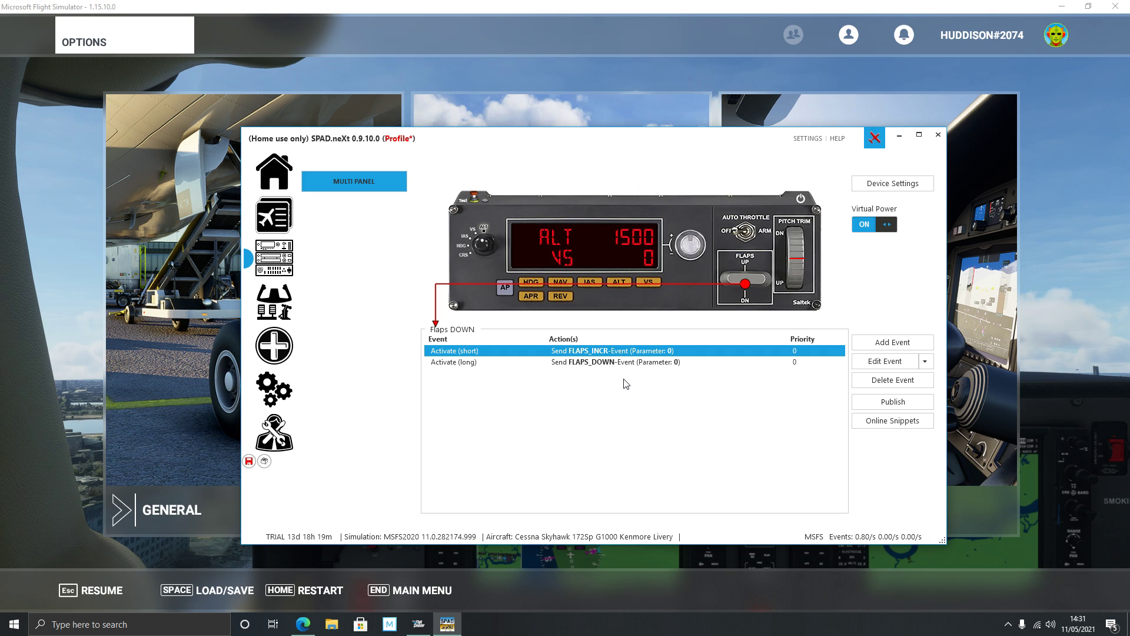
{"action": "left_click", "coordinate": [796, 262]}
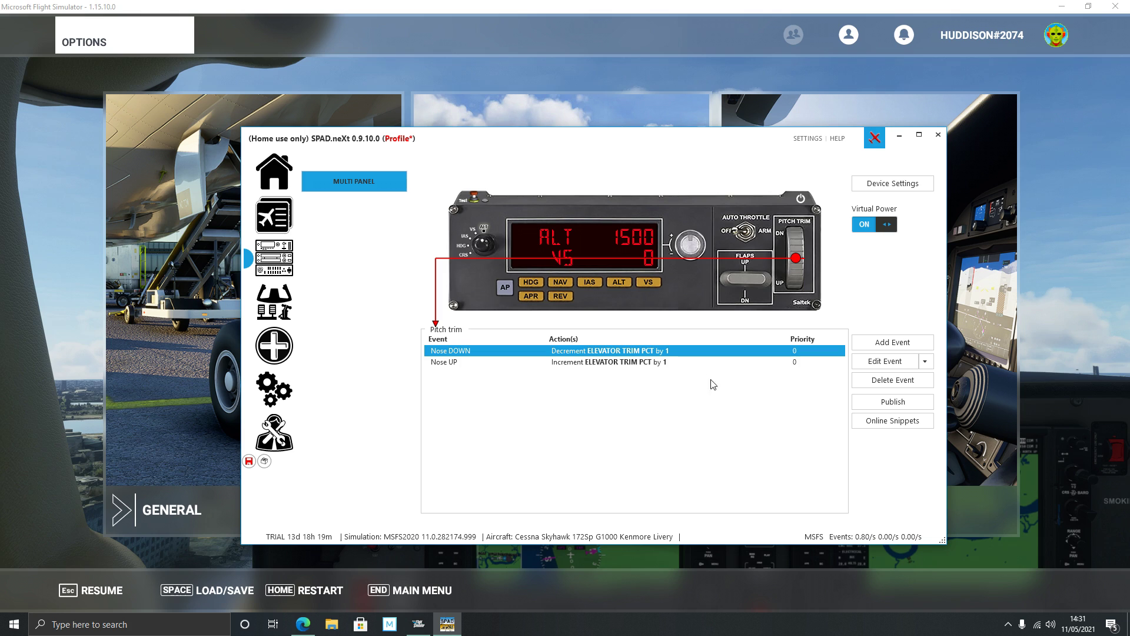
{"action": "left_click", "coordinate": [515, 296]}
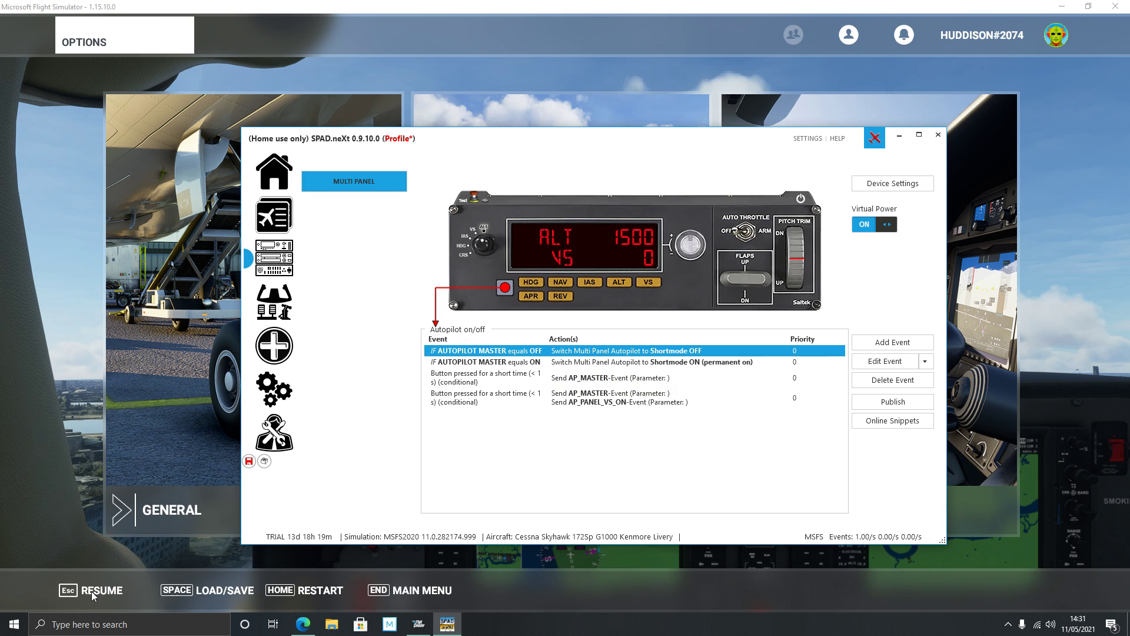
- Resume the flight in Microsoft Flight Simulator, test the cockpit's autopilot engage button, pause it, and return to SPAD.neXt
{"action": "left_click", "coordinate": [86, 461]}
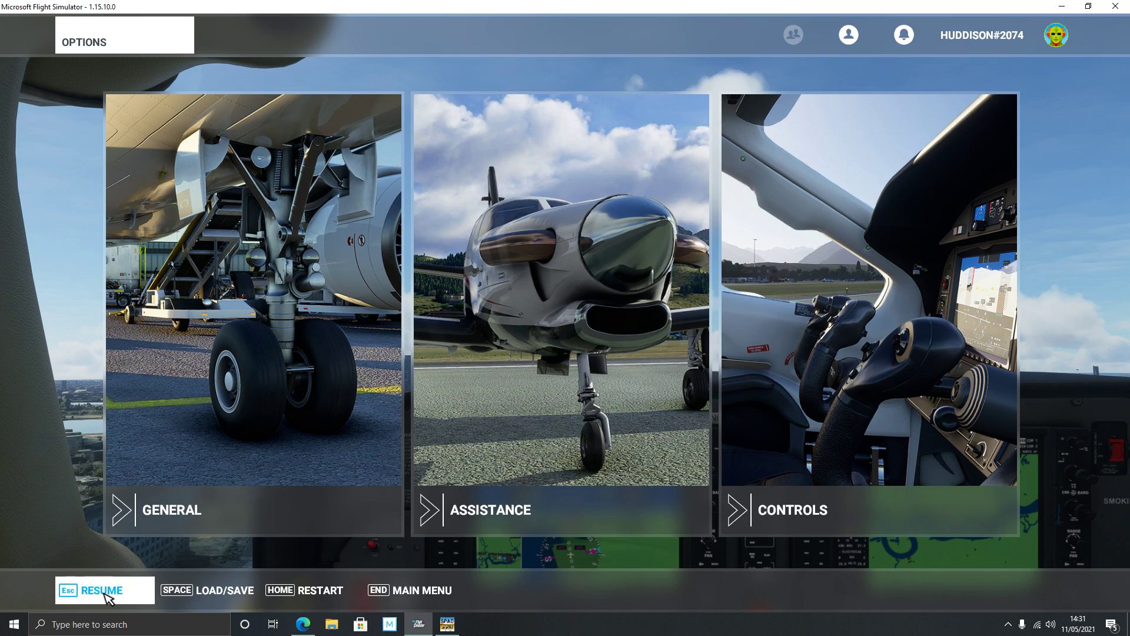
{"action": "left_click", "coordinate": [141, 598]}
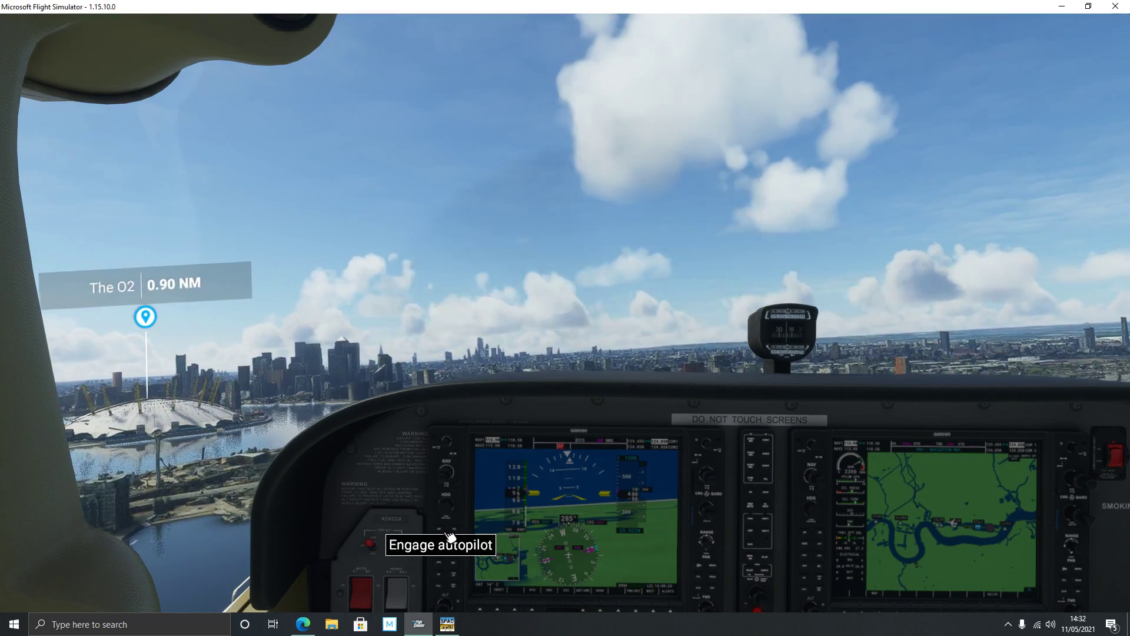
{"action": "left_click", "coordinate": [448, 536]}
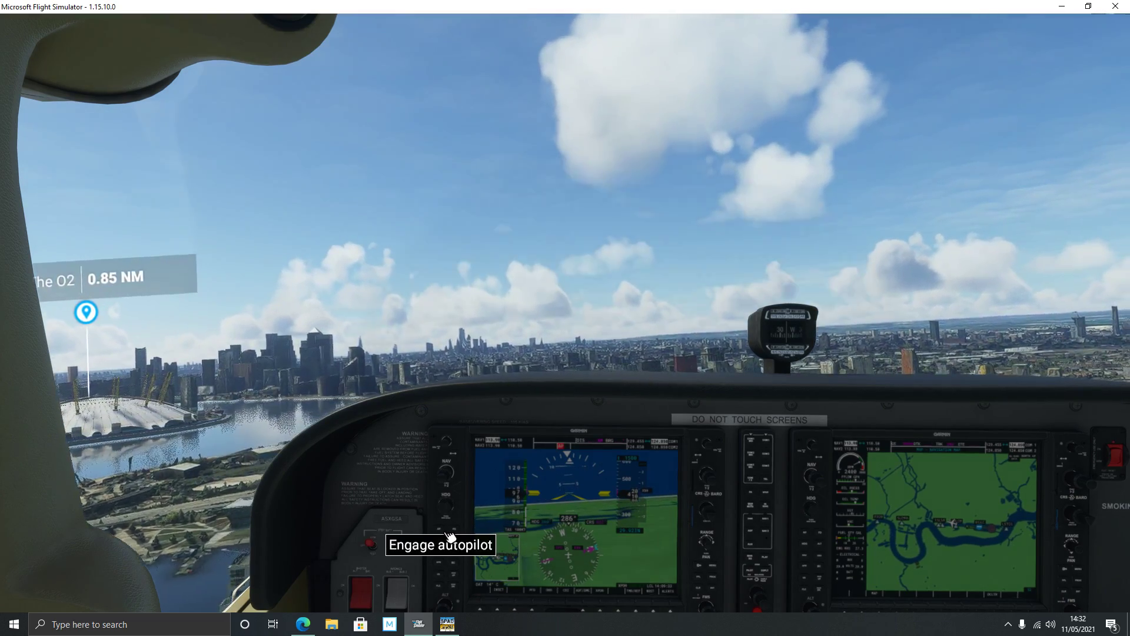
{"action": "left_click", "coordinate": [445, 536]}
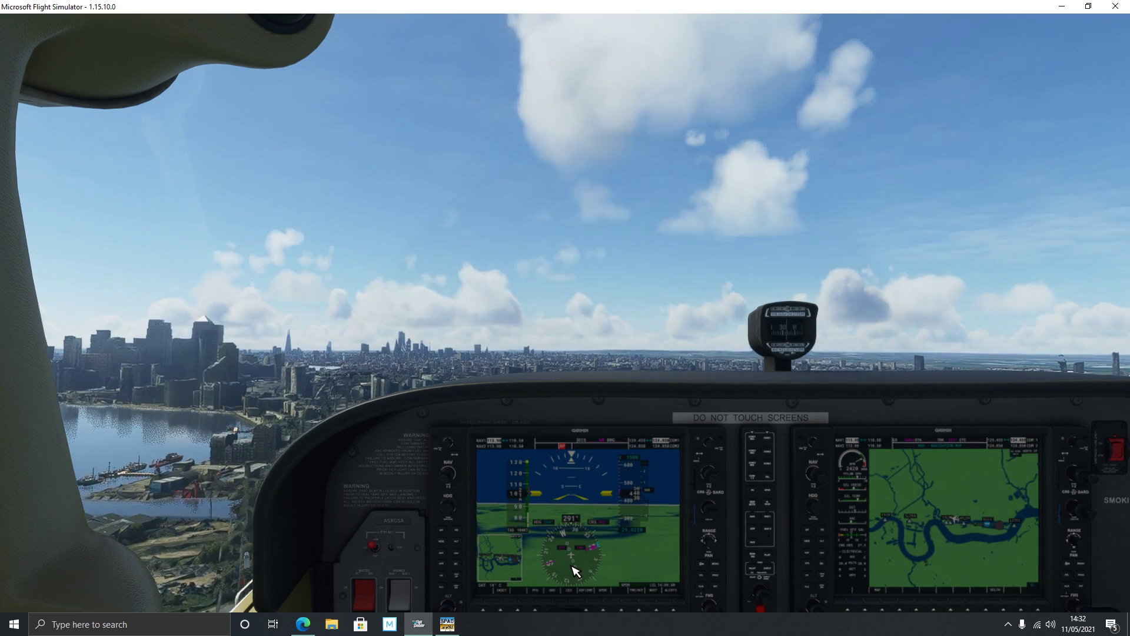
{"action": "key", "text": "Escape"}
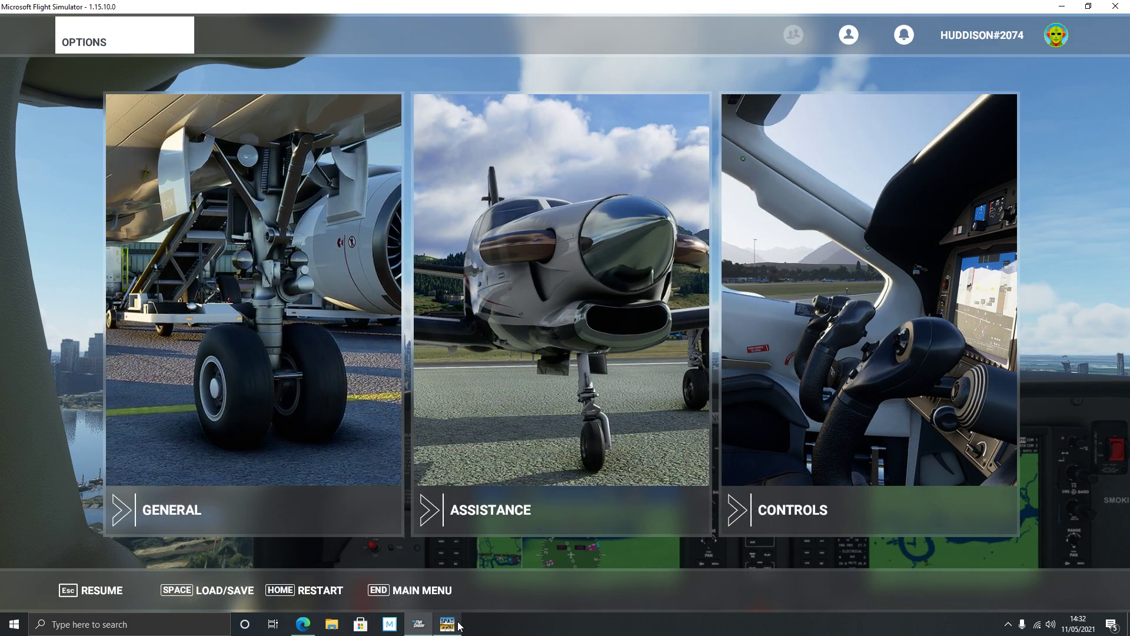
{"action": "left_click", "coordinate": [448, 624]}
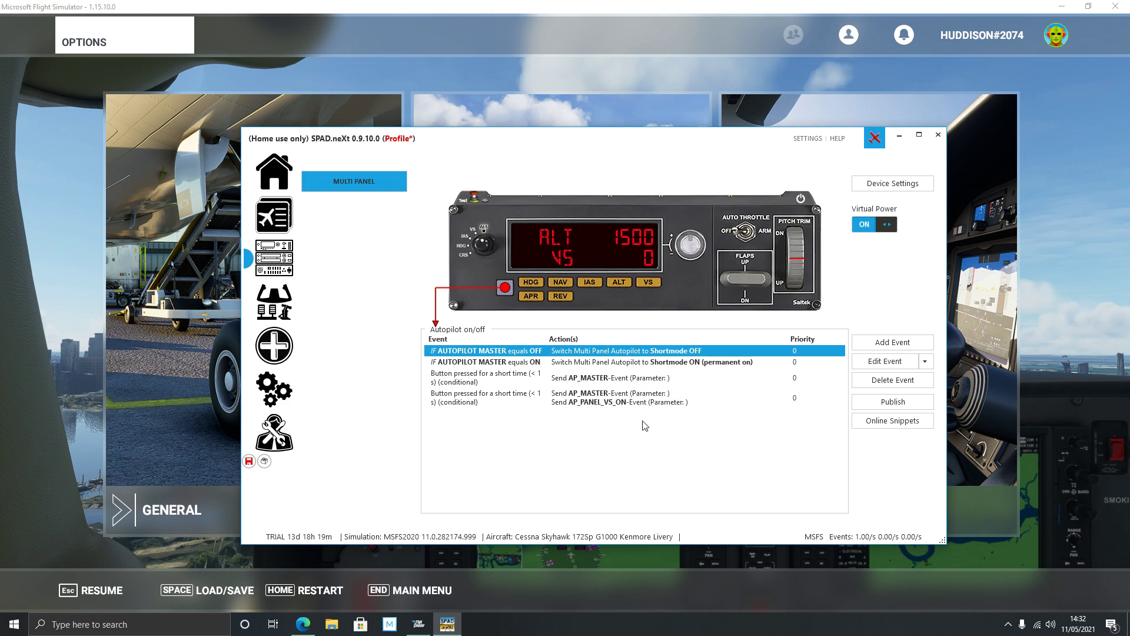
- Delete both short-press AP_MASTER events from the Multi Panel's autopilot on/off button
{"action": "left_click", "coordinate": [652, 380]}
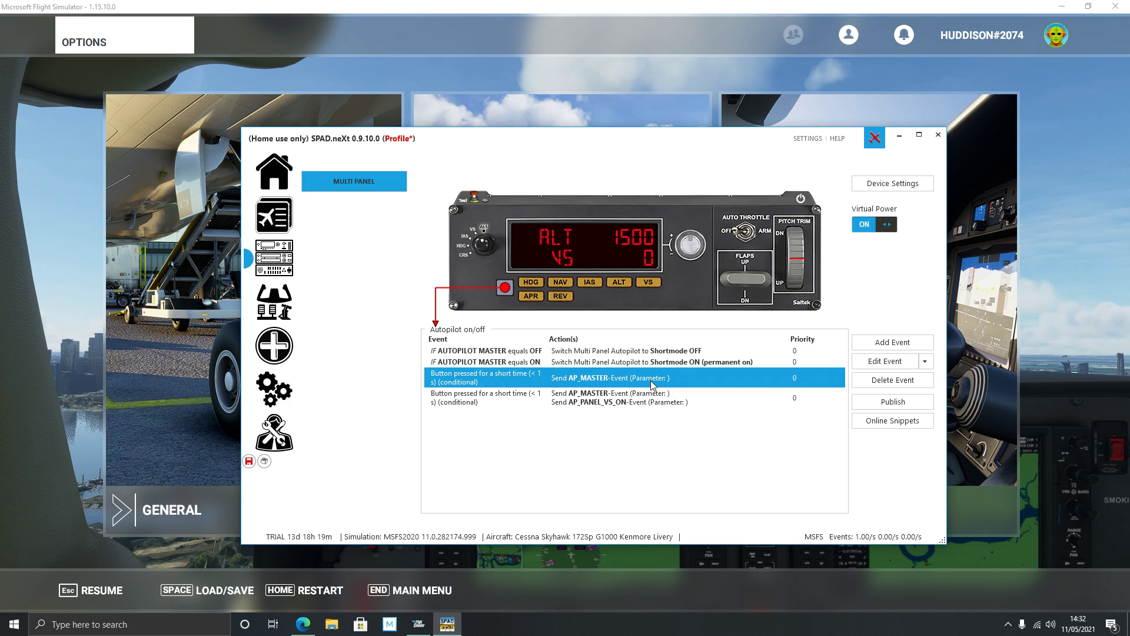
{"action": "left_click", "coordinate": [892, 382]}
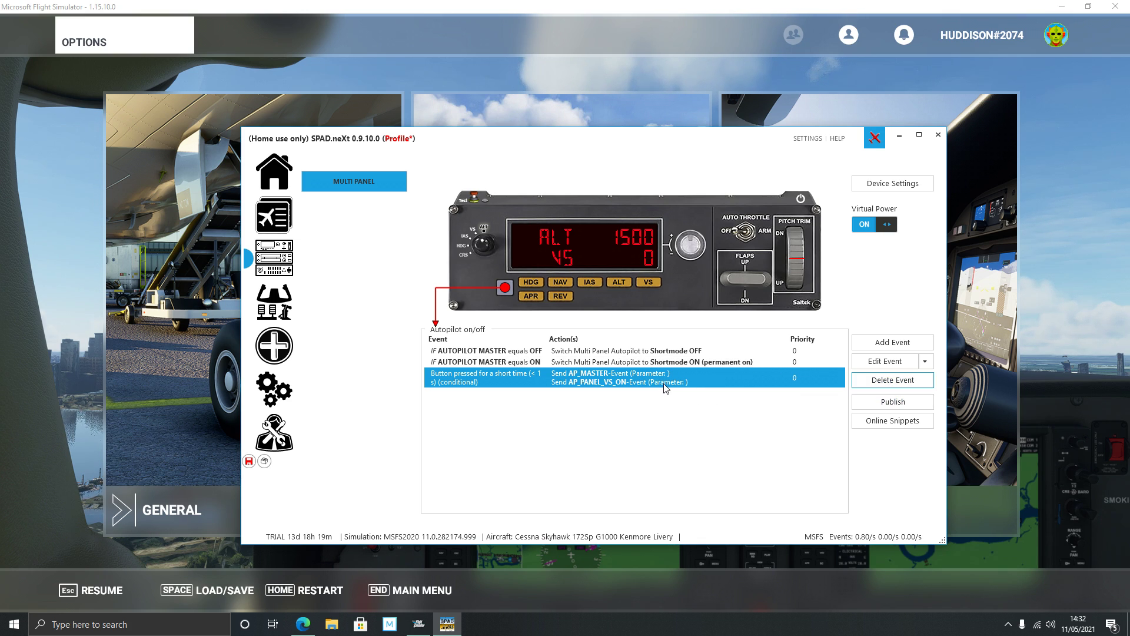
{"action": "left_click", "coordinate": [872, 386]}
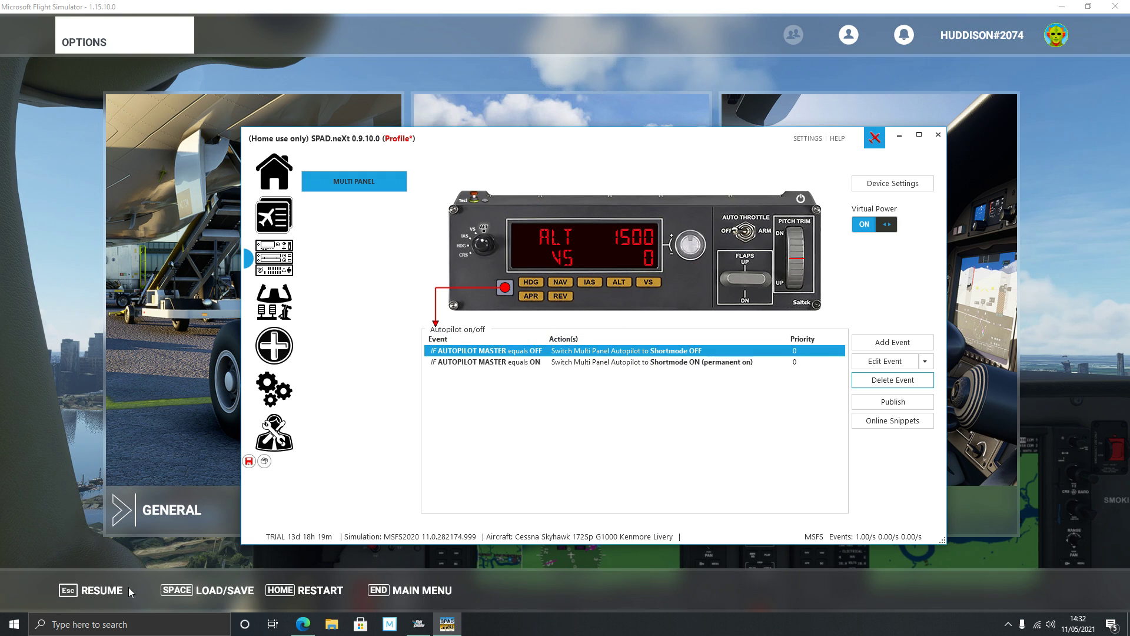
- Resume the flight in Microsoft Flight Simulator to check the AP button without its press events, pause it, and return to SPAD.neXt
{"action": "left_click", "coordinate": [82, 521]}
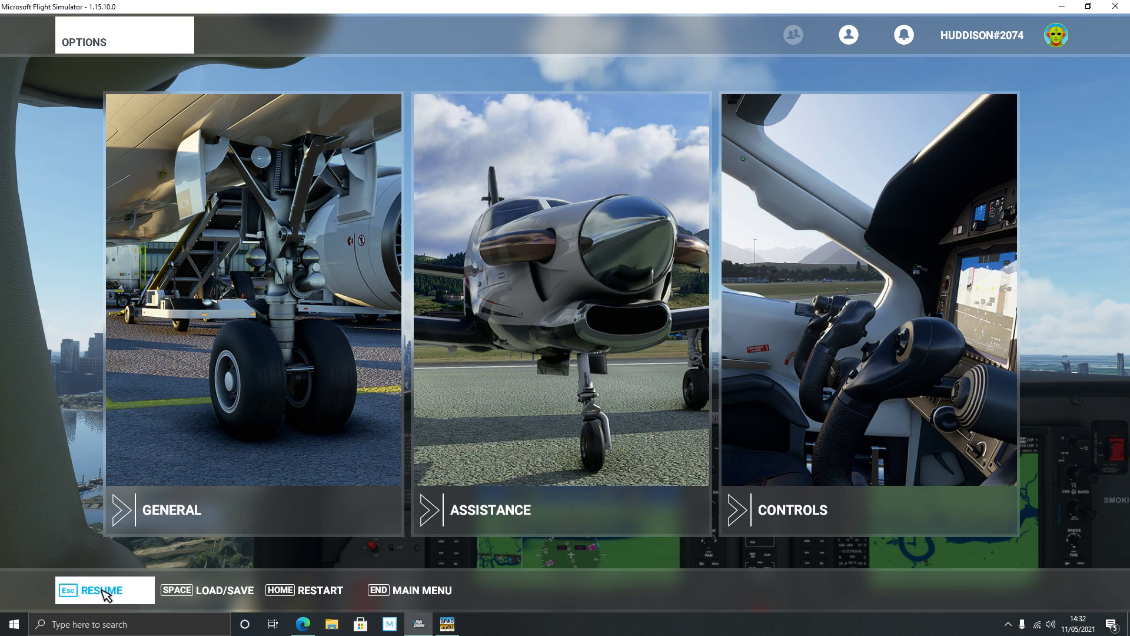
{"action": "left_click", "coordinate": [102, 591]}
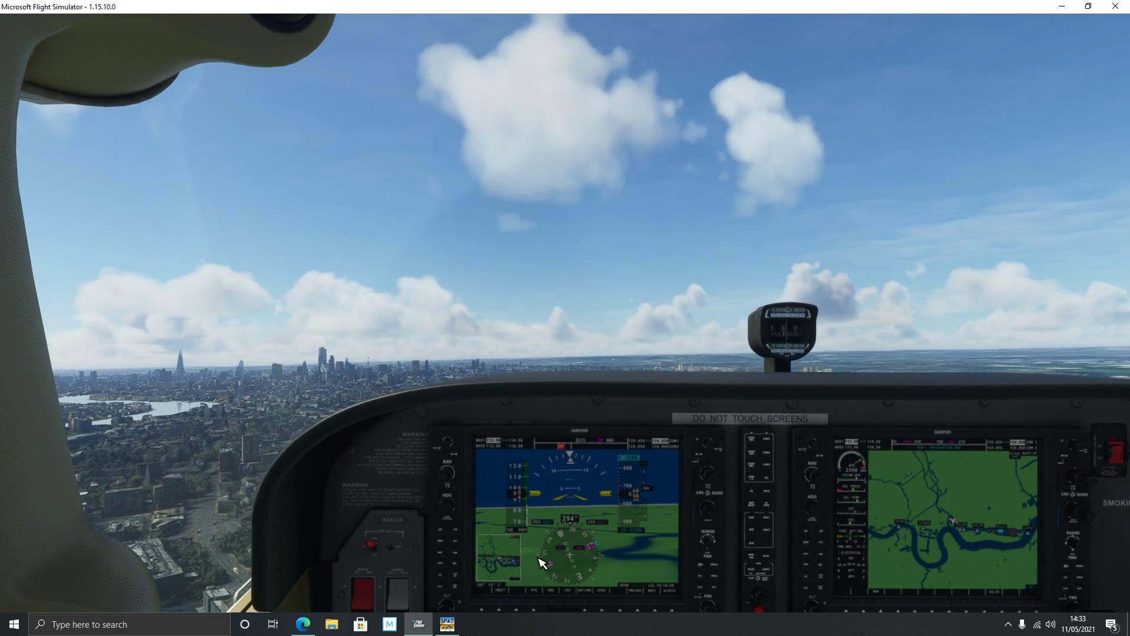
{"action": "key", "text": "Escape"}
{"action": "left_click", "coordinate": [447, 624]}
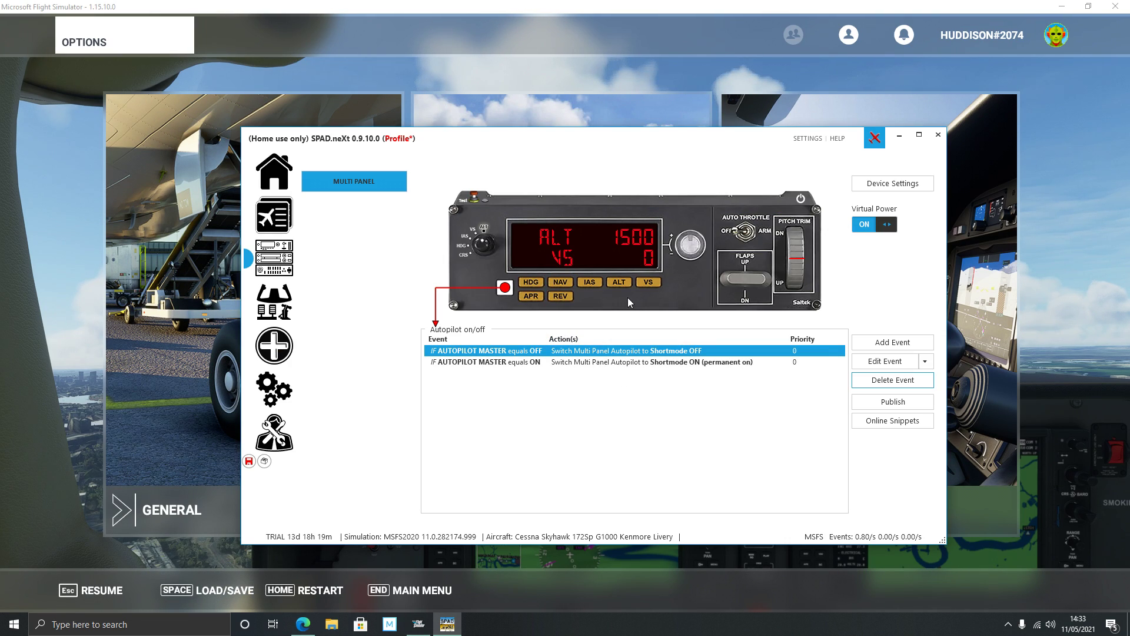
- Delete the short-press AP_HDG_HOLD_ON and AP_HDG_HOLD_OFF events from the Multi Panel's HDG button, and AP_PANEL_VS_ON and AP_ALT_HOLD from its ALT button
{"action": "left_click", "coordinate": [542, 282]}
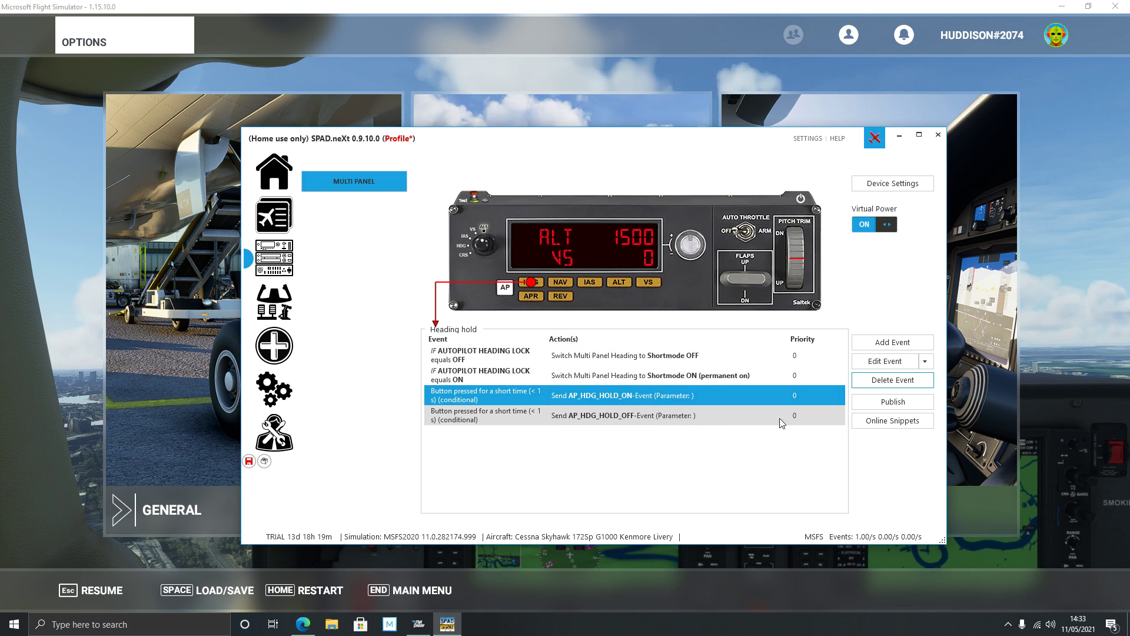
{"action": "left_click", "coordinate": [898, 380]}
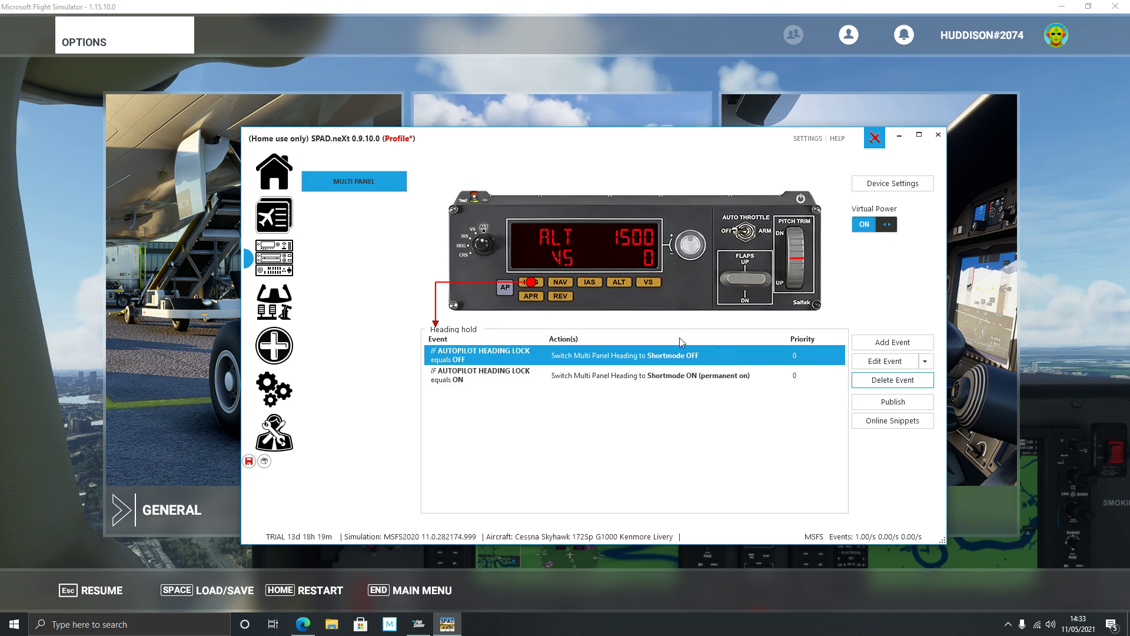
{"action": "left_click", "coordinate": [634, 289]}
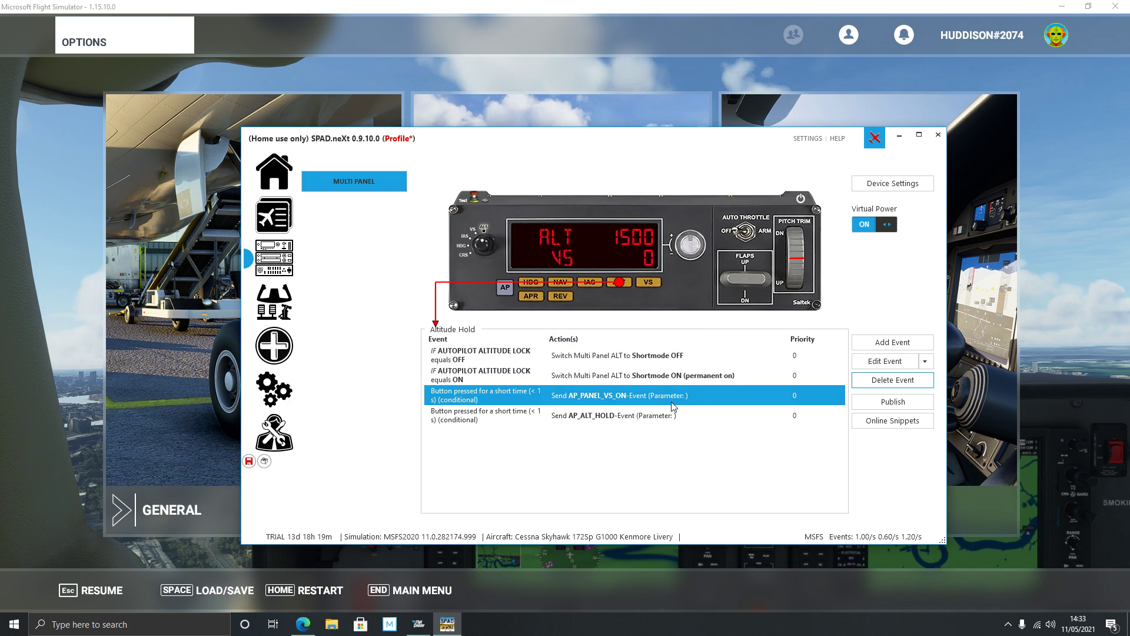
{"action": "left_click", "coordinate": [875, 383]}
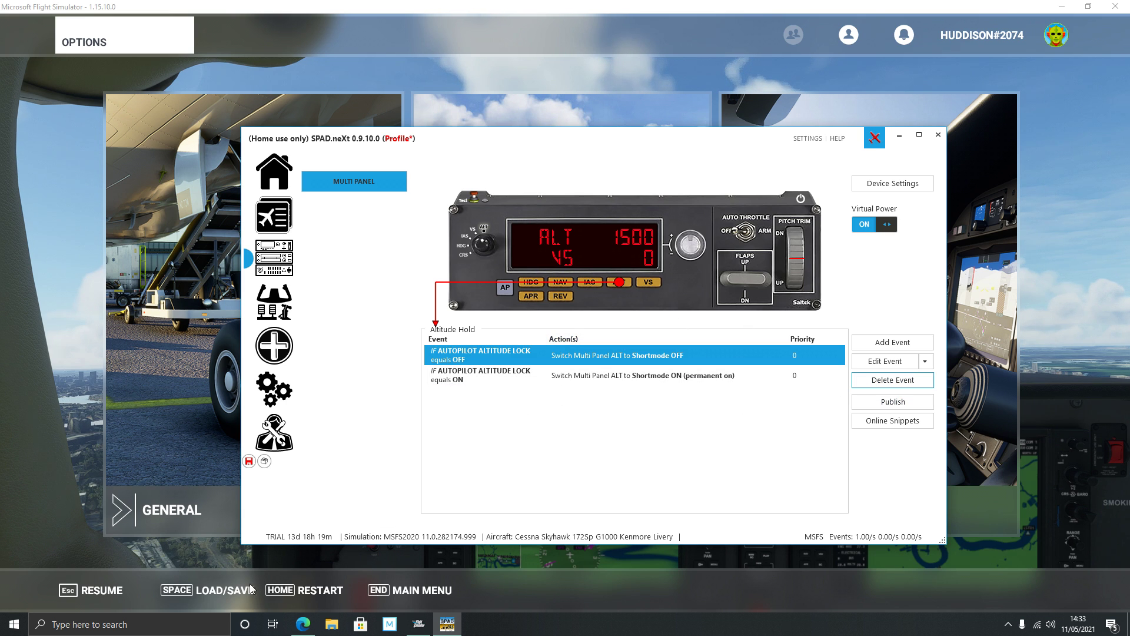
- Resume the flight in Microsoft Flight Simulator to check the HDG and ALT buttons without their press events, pause it, and return to SPAD.neXt
{"action": "left_click", "coordinate": [89, 596]}
{"action": "left_click", "coordinate": [139, 589]}
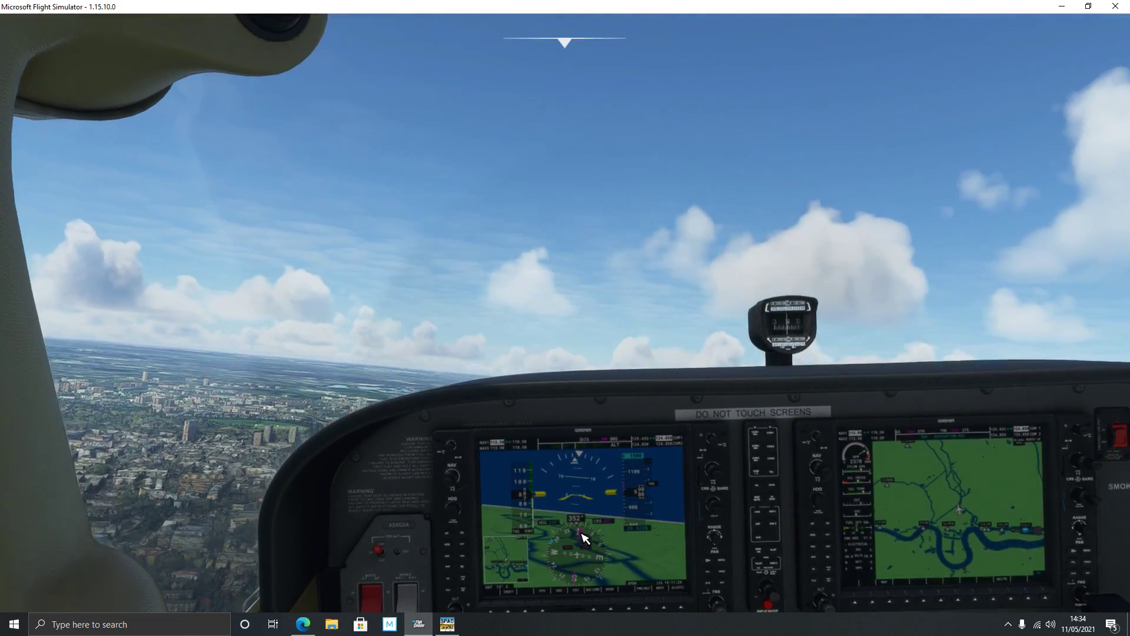
{"action": "key", "text": "Escape"}
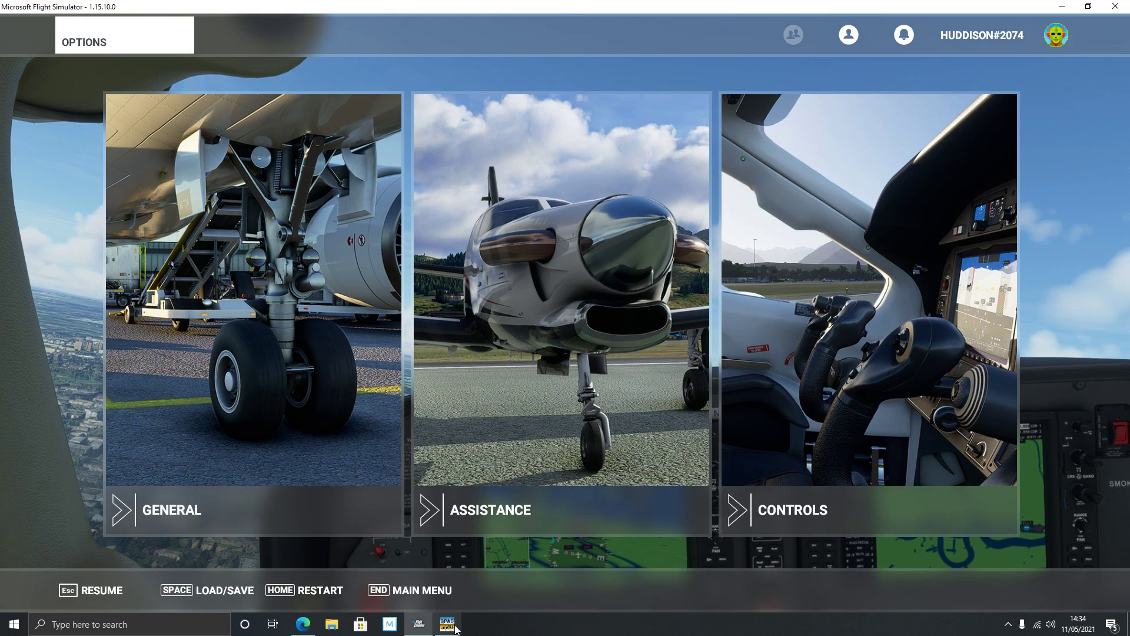
{"action": "left_click", "coordinate": [448, 625]}
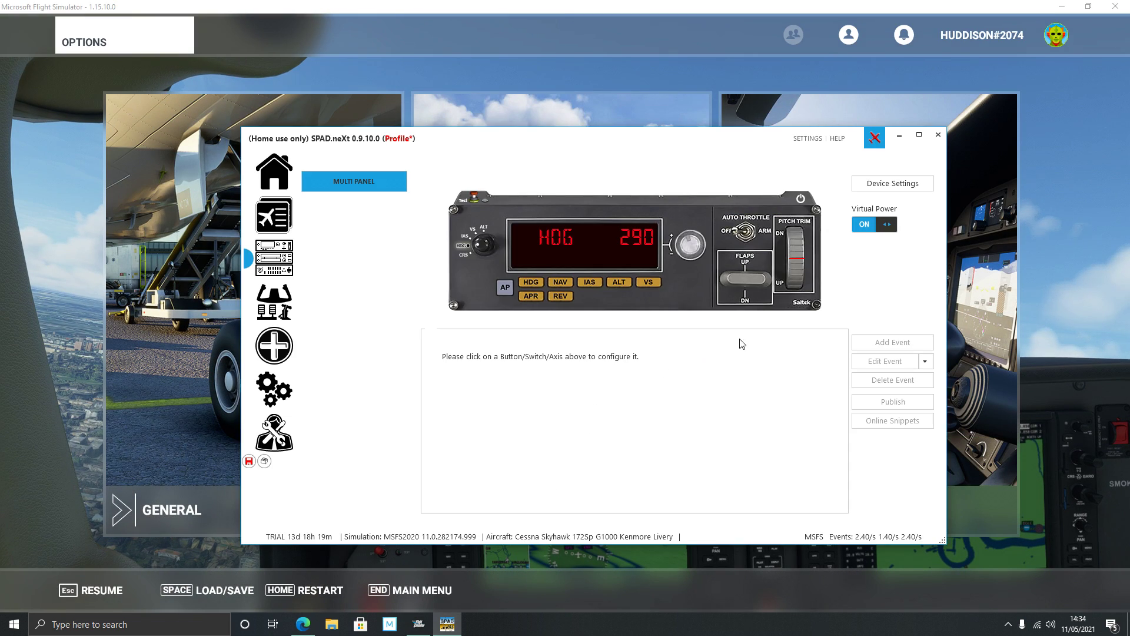
- Review the remaining events on the Multi Panel's AP, HDG and ALT buttons
{"action": "left_click", "coordinate": [504, 291]}
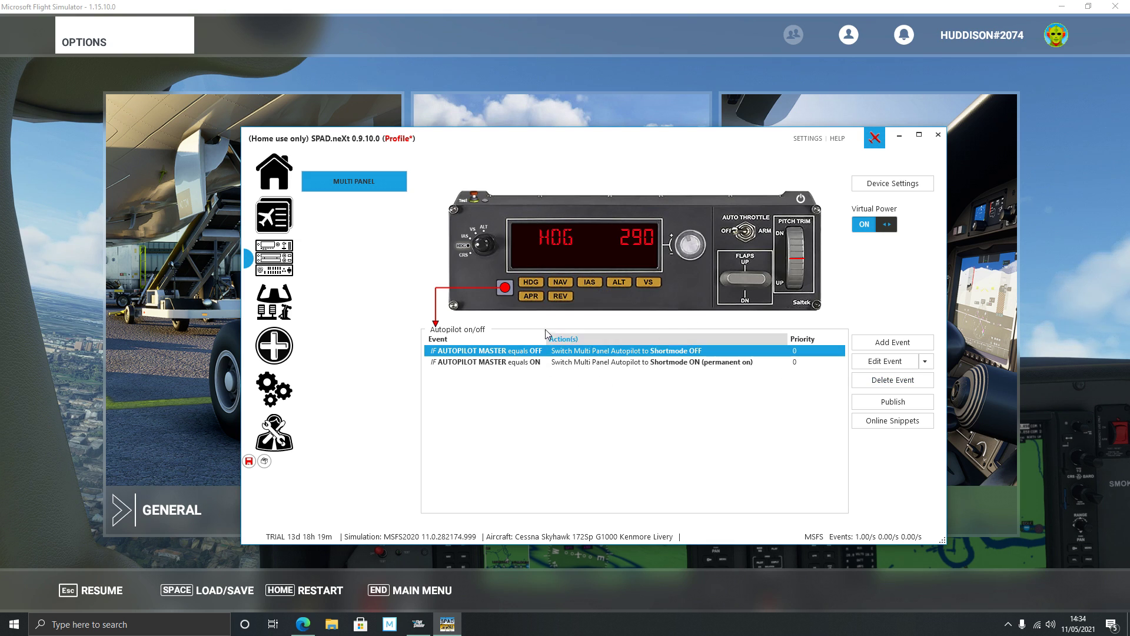
{"action": "left_click", "coordinate": [530, 282]}
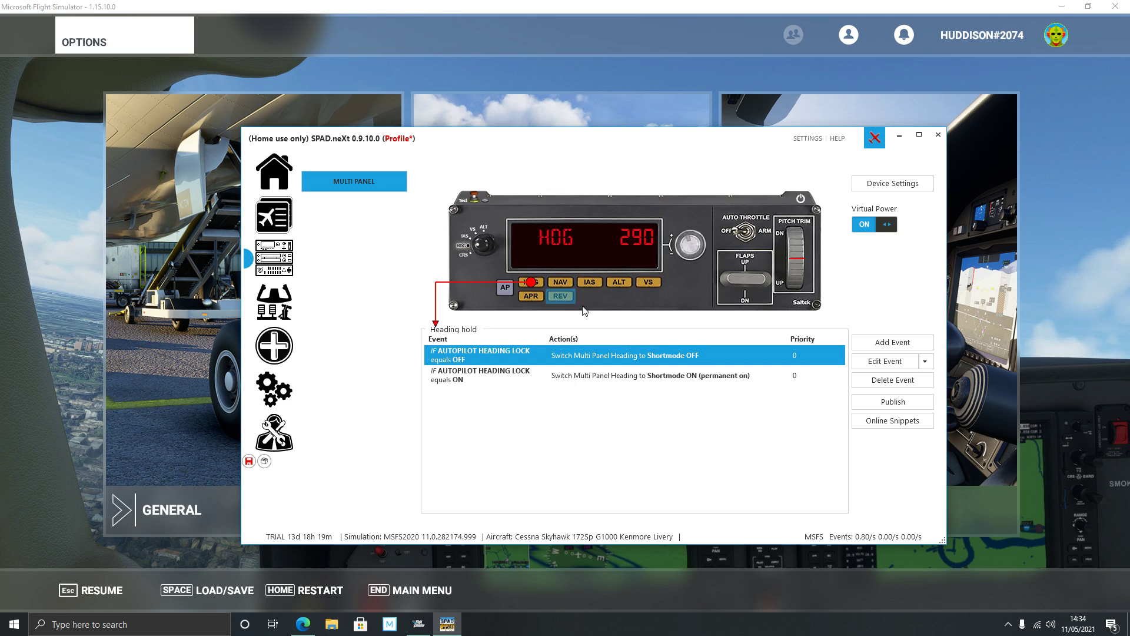
{"action": "left_click", "coordinate": [631, 287]}
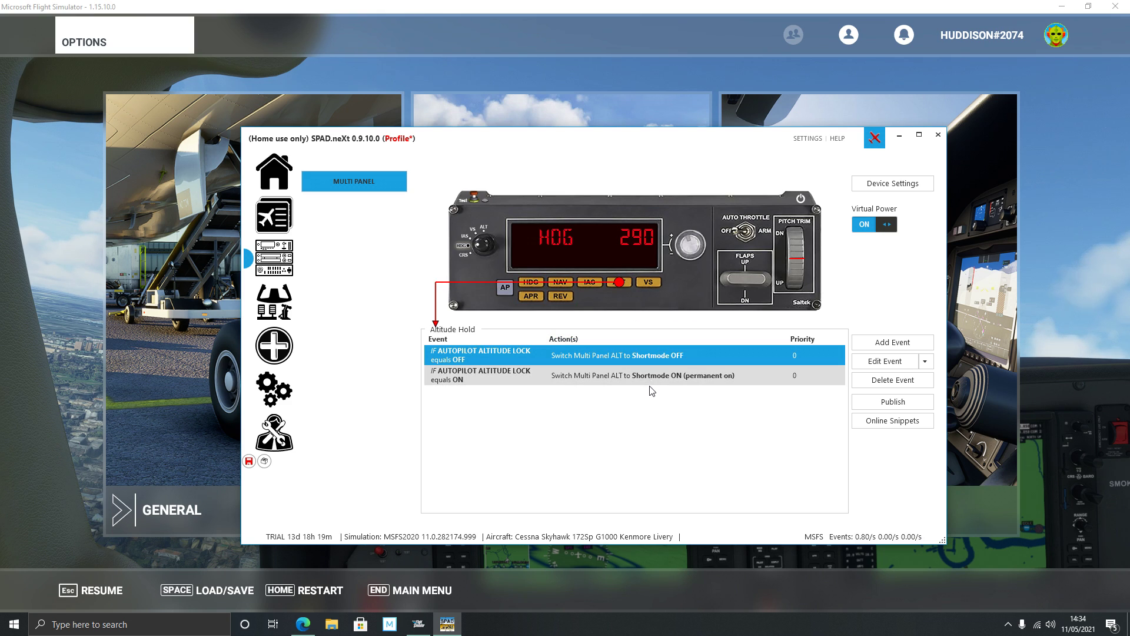